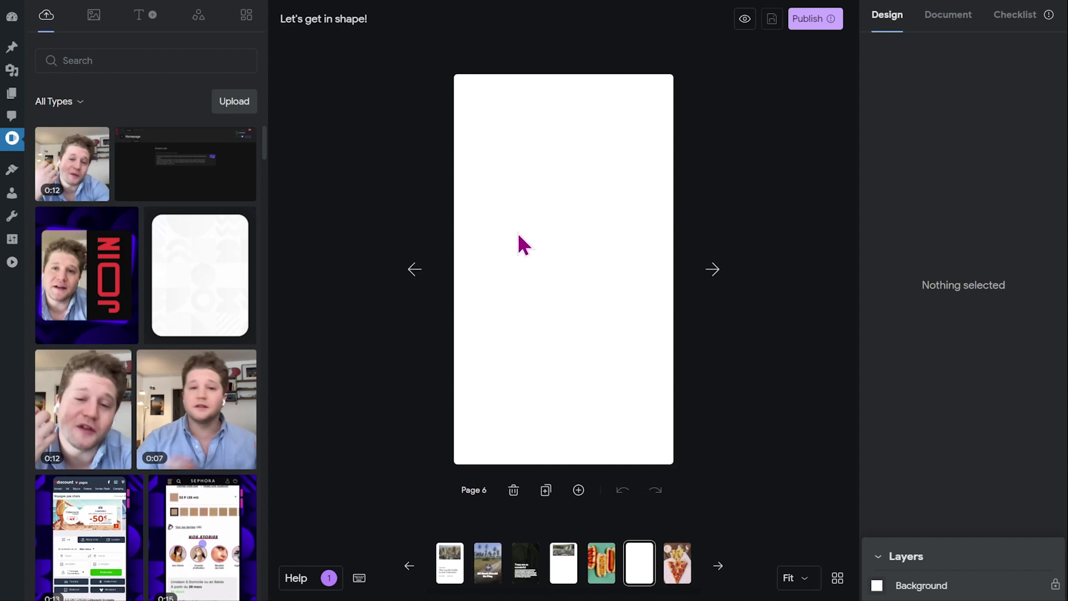
- Search stock videos for 'Palm Tree', add the aerial palm-tree clip to Page 6, and play it
left_click(94, 15)
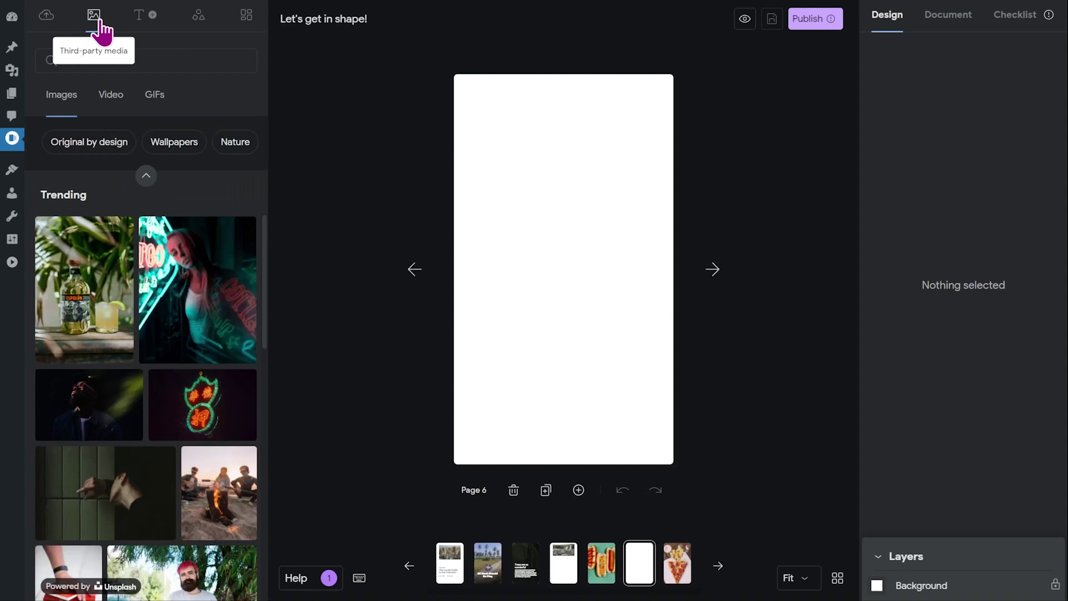
left_click(112, 103)
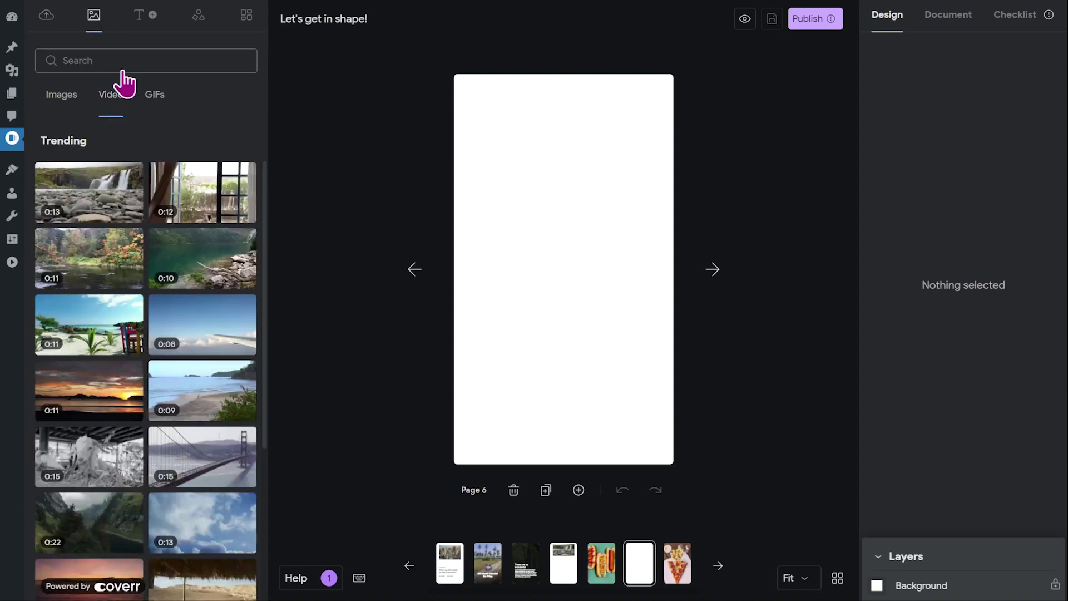
left_click(123, 68)
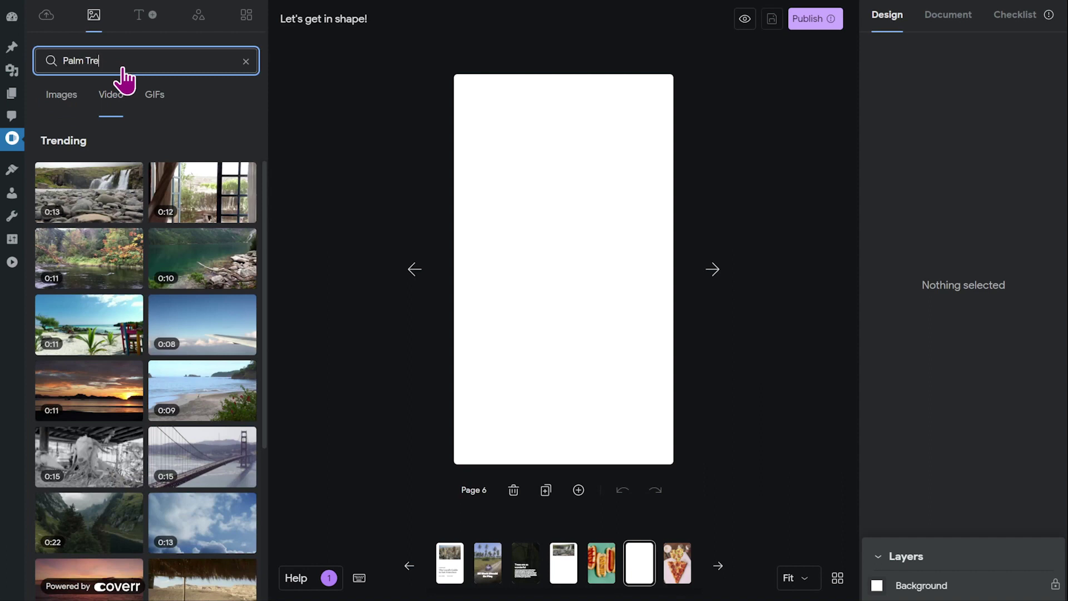
key("Return")
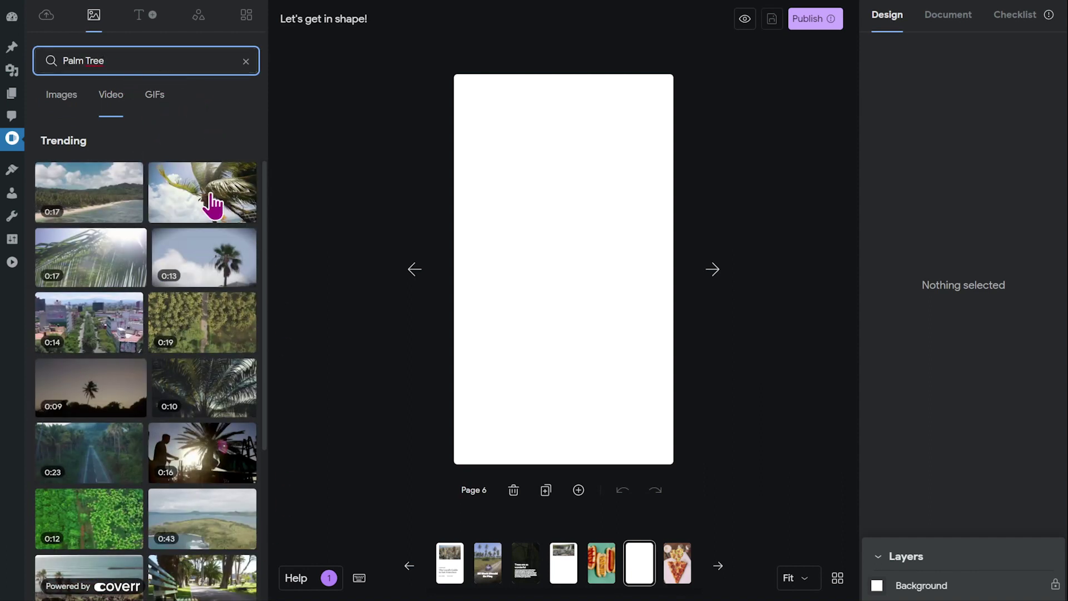
left_click(203, 331)
left_click(579, 153)
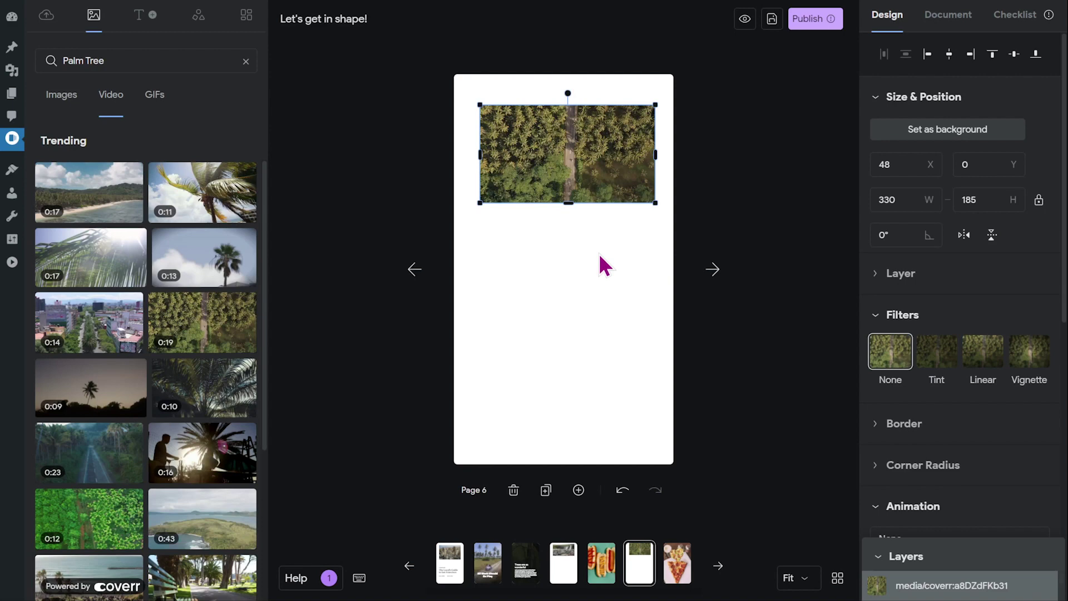
- Add a new page after Page 6 and drop the wst036_page14 desktop video onto it
left_click(591, 472)
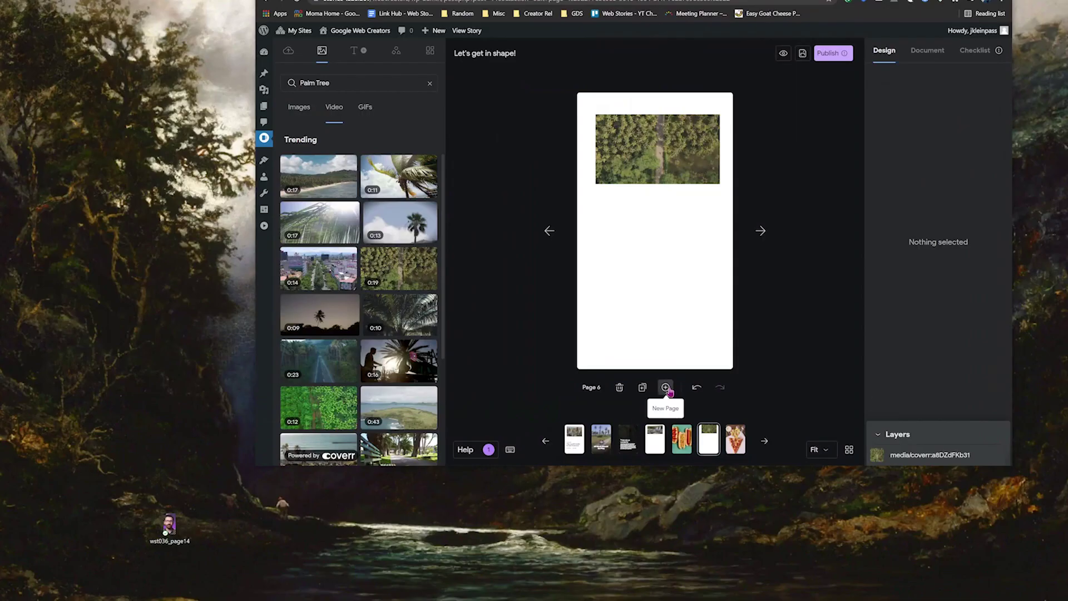
left_click(666, 388)
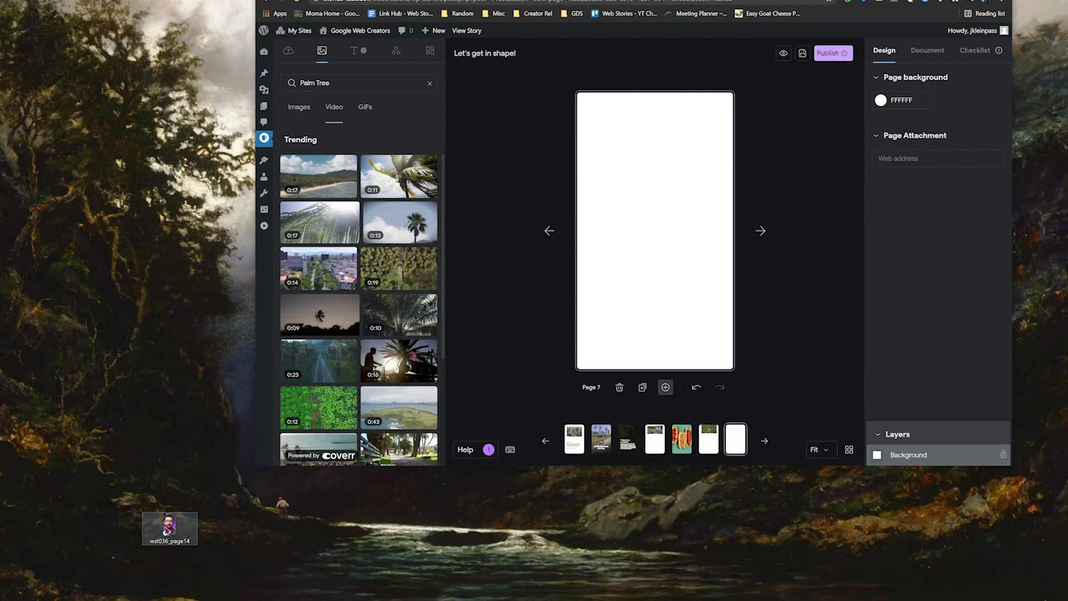
left_click_drag(167, 528, 653, 245)
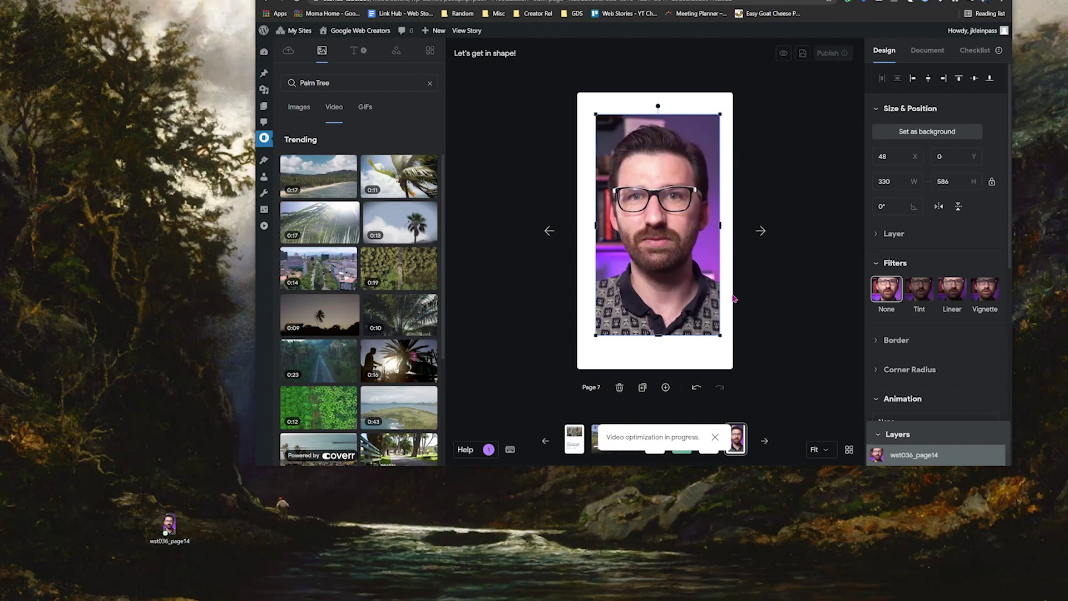
mouse_move(678, 259)
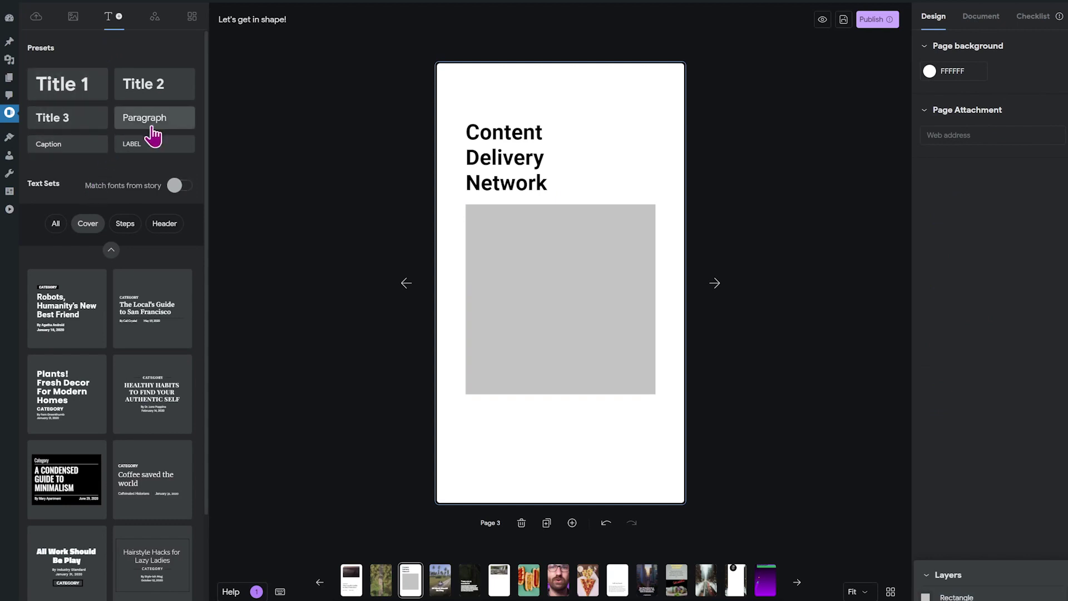
- Caption the grey image on Page 3 'Symbolic Video.' and drag an uploaded video onto the page
left_click(151, 127)
left_click_drag(505, 311, 504, 426)
double_click(504, 427)
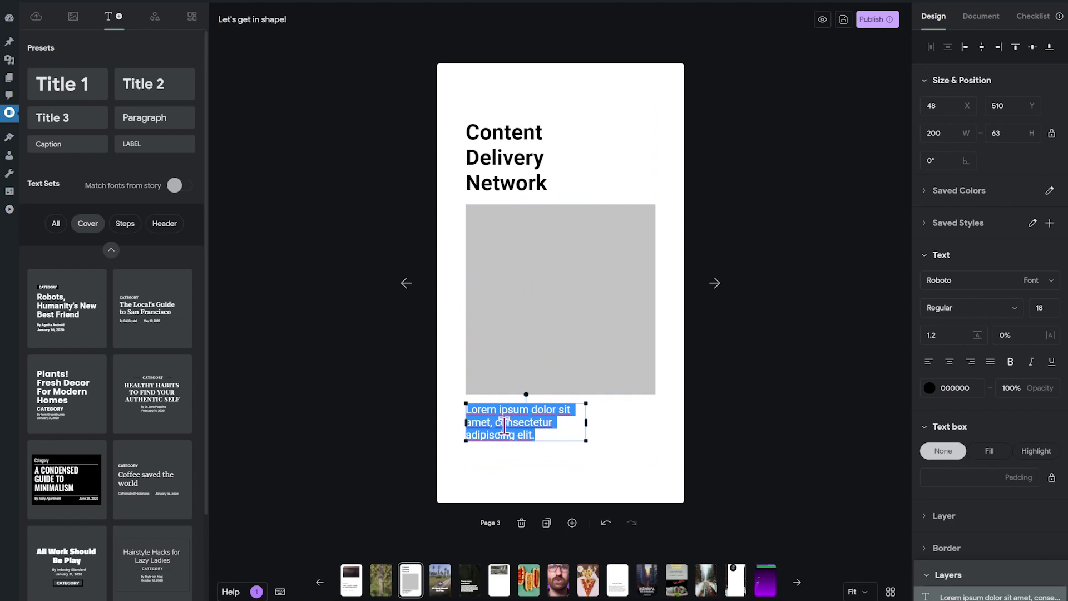
key("BackSpace")
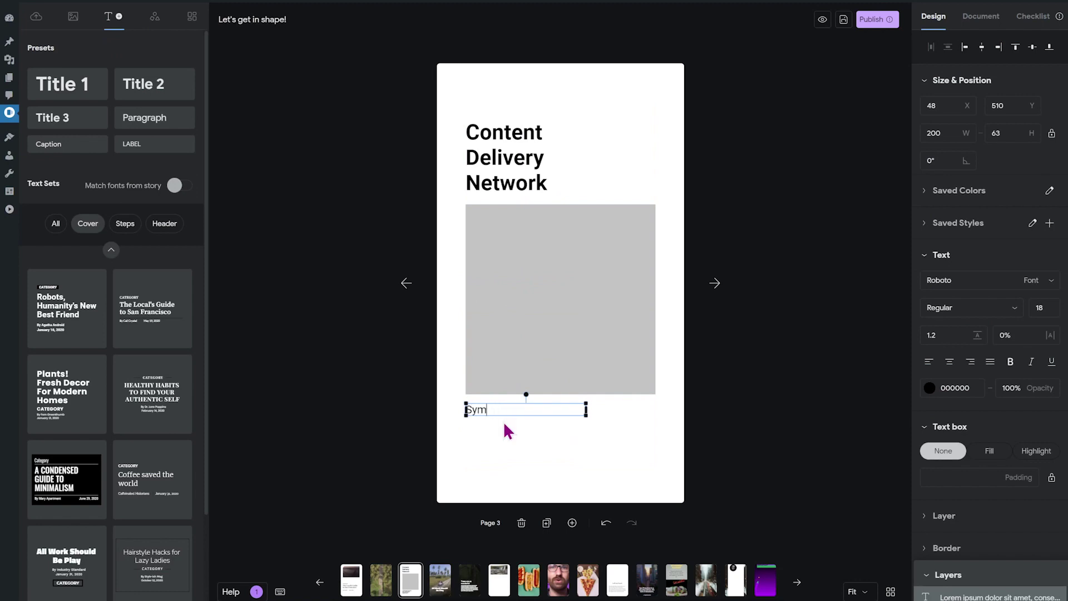
type("Symbolic Video.")
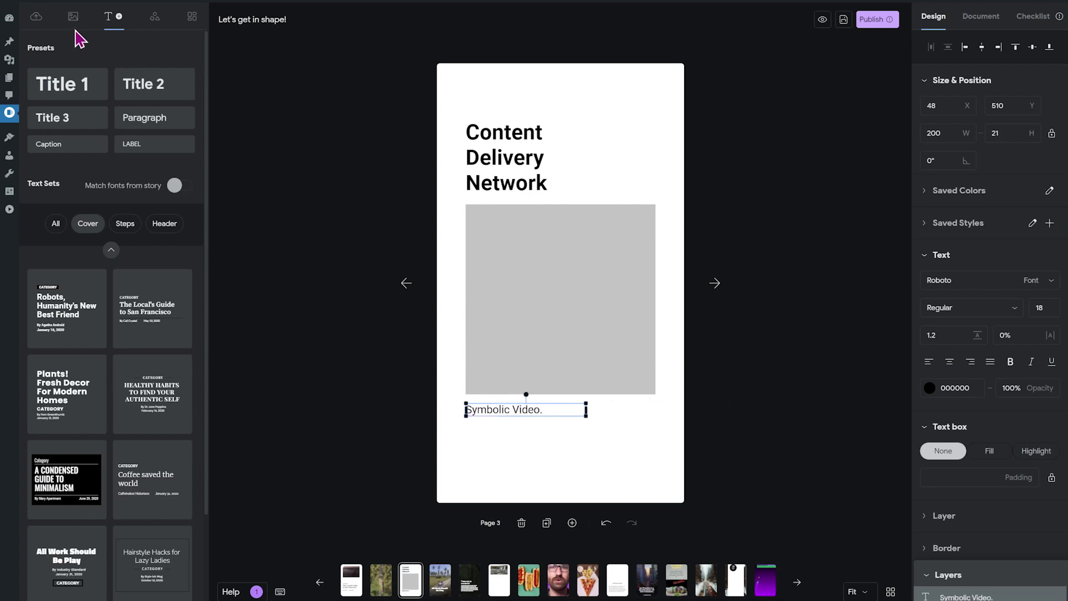
left_click(40, 23)
left_click_drag(86, 143, 560, 317)
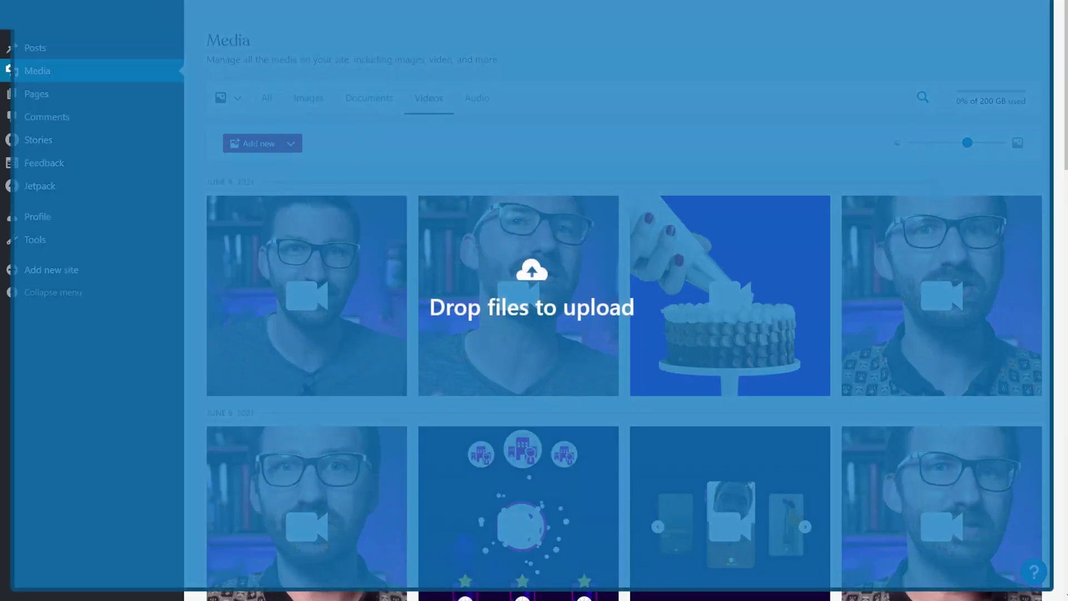
- Upload a video file by dropping it onto the WordPress Media Library page
left_click_drag(532, 300, 437, 445)
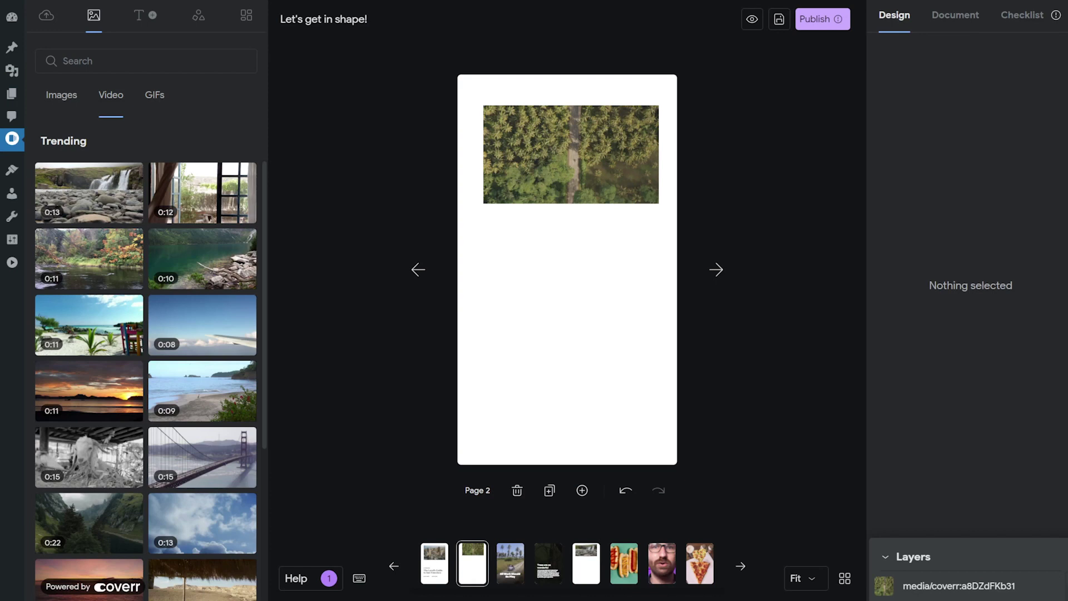
- Drag the palm-tree video down to the bottom of Page 2, at X 34, Y 426
left_click(608, 166)
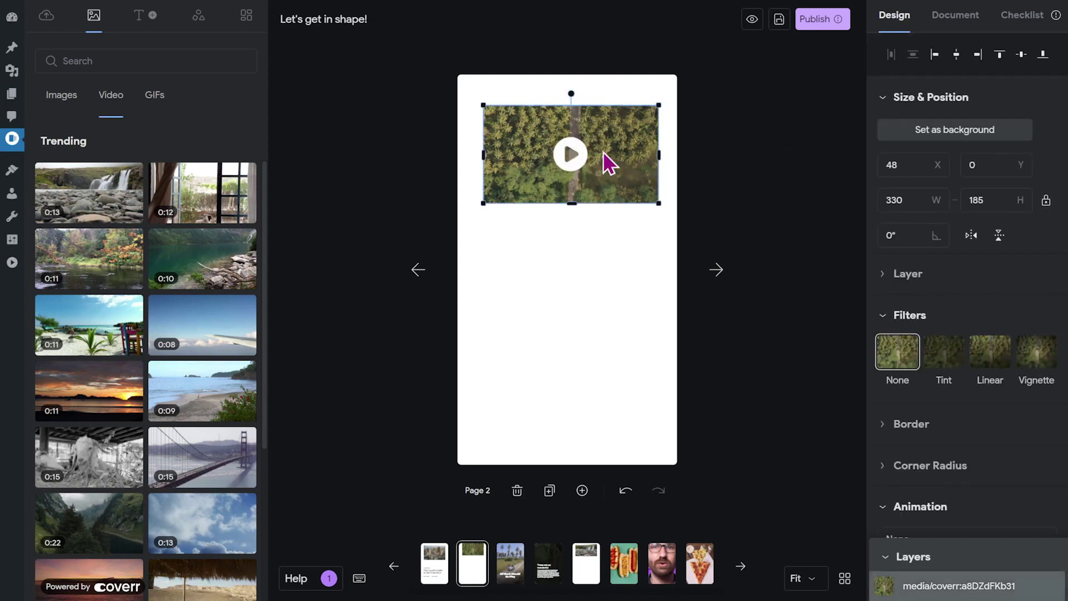
left_click_drag(519, 158, 513, 383)
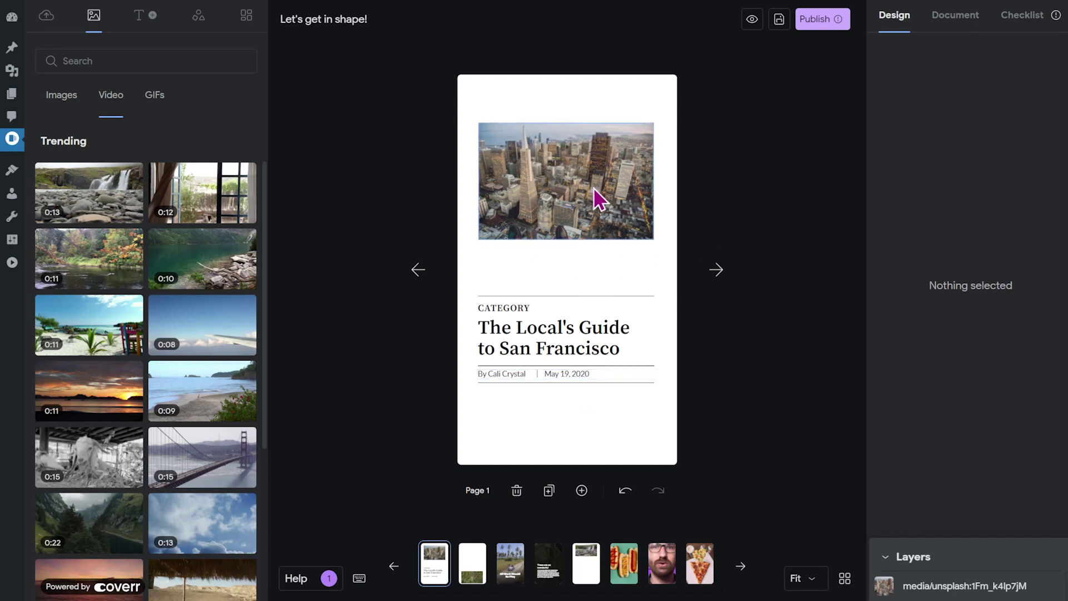
- Replace the cover's city image with the 0:29 Golden Gate Bridge clip from a 'San Francisco' video search
left_click(615, 183)
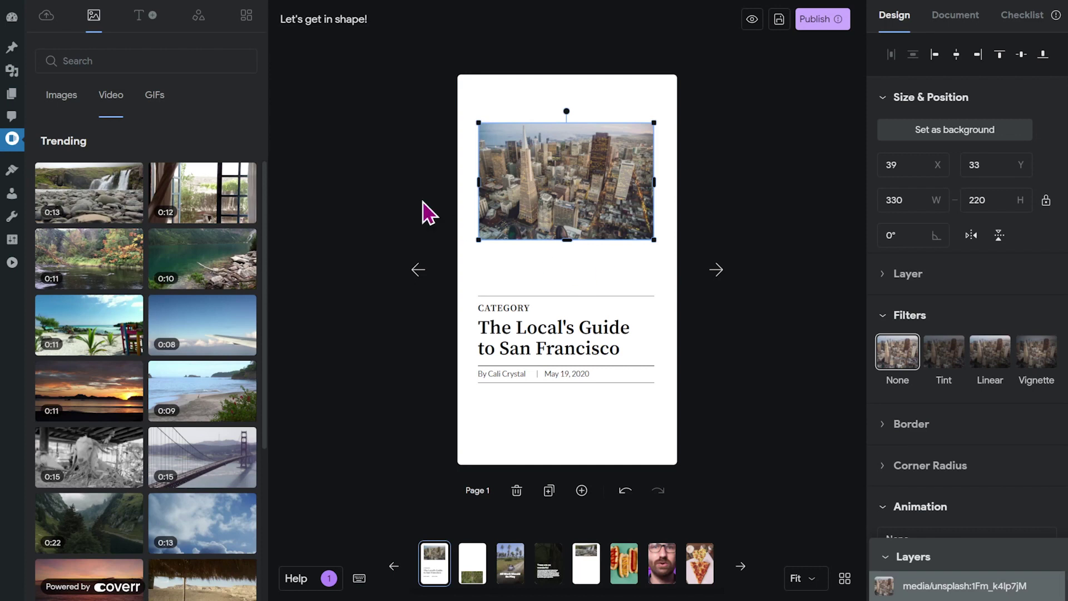
left_click(191, 64)
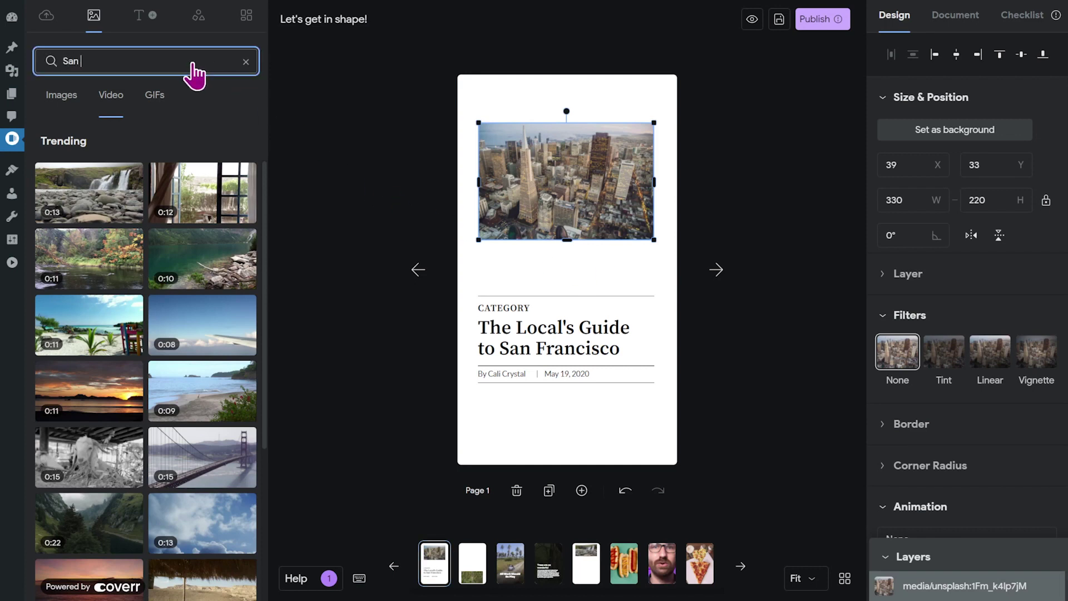
key("Return")
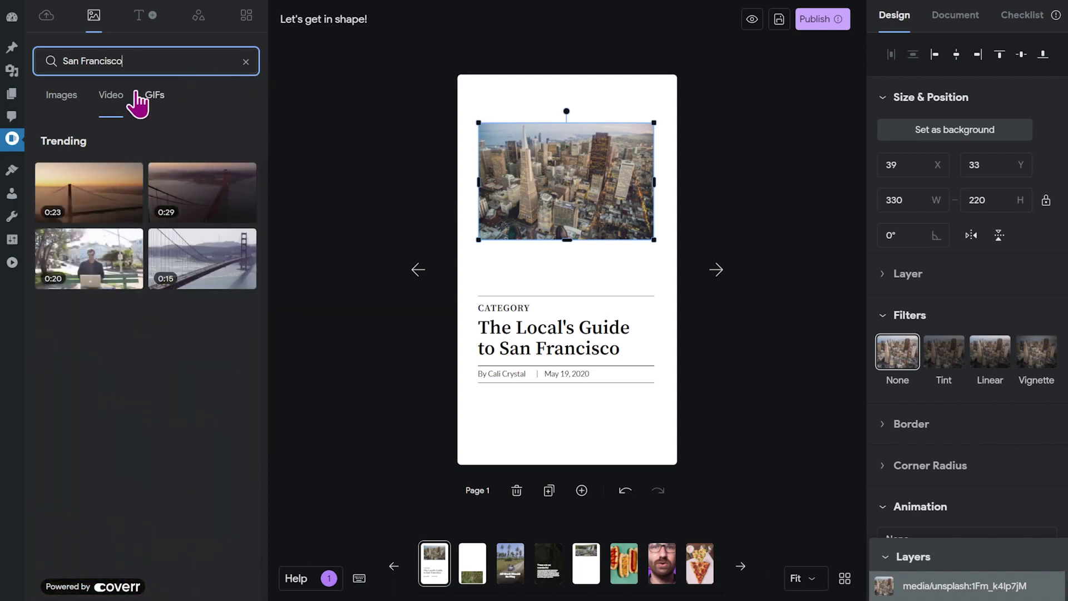
left_click_drag(186, 203, 649, 185)
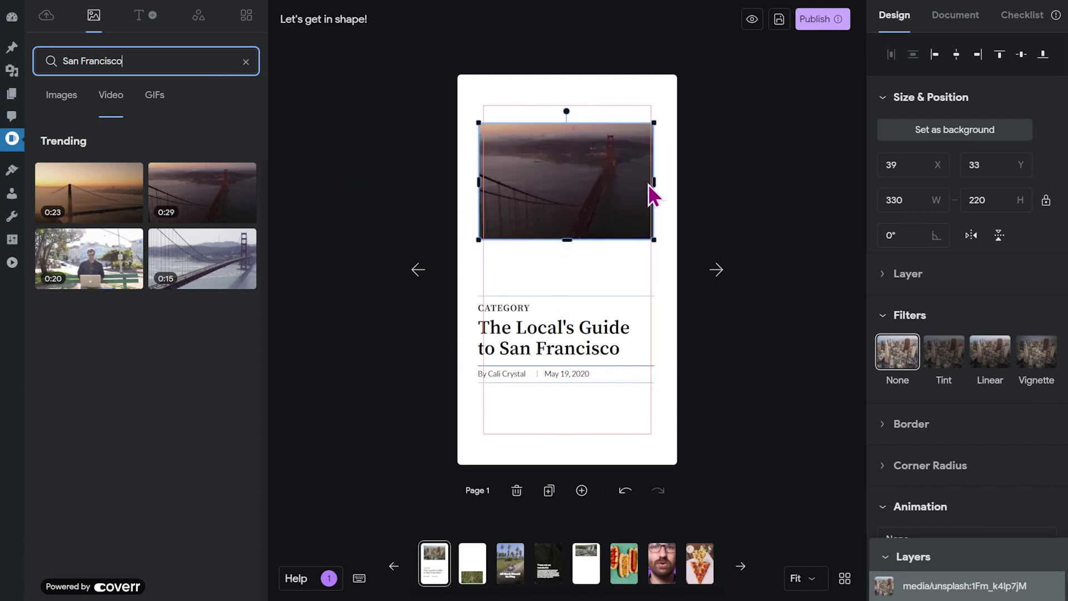
left_click(734, 202)
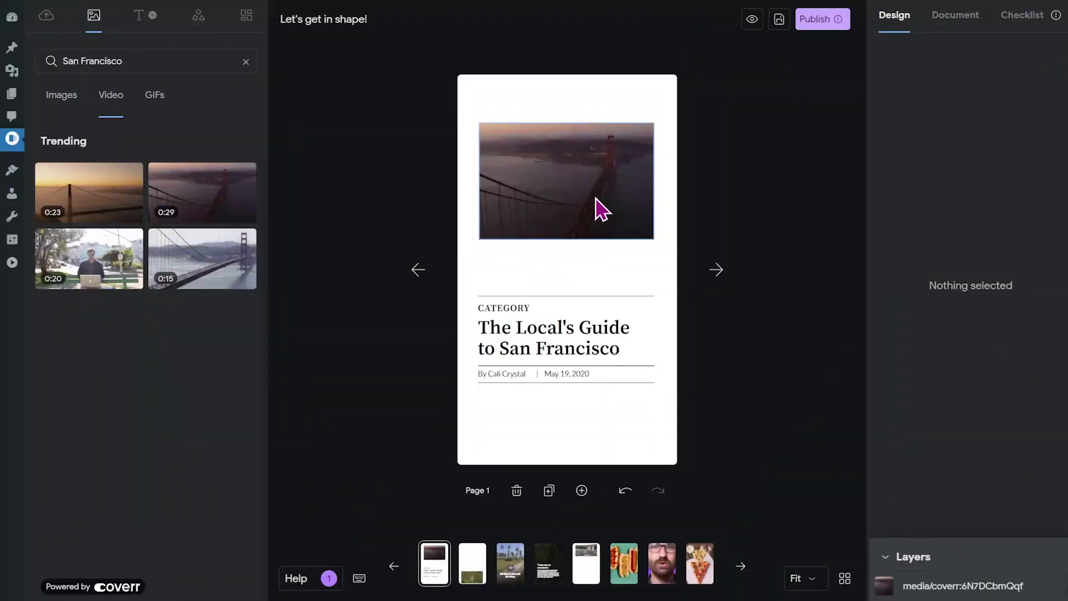
- In crop mode, zoom the bridge video from 100% to about 143% within its frame
left_click(601, 213)
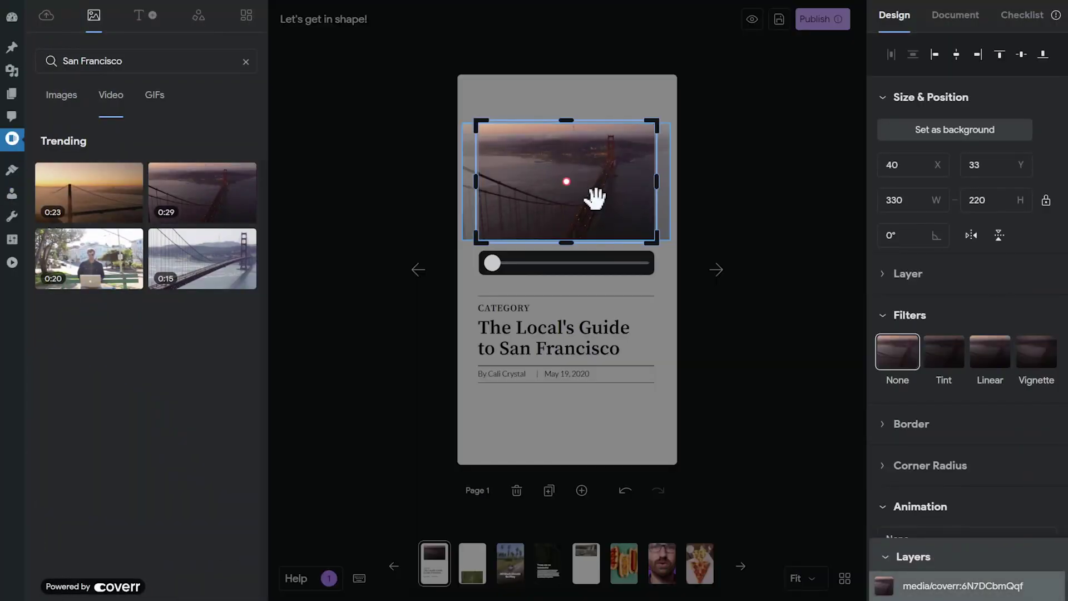
mouse_move(514, 270)
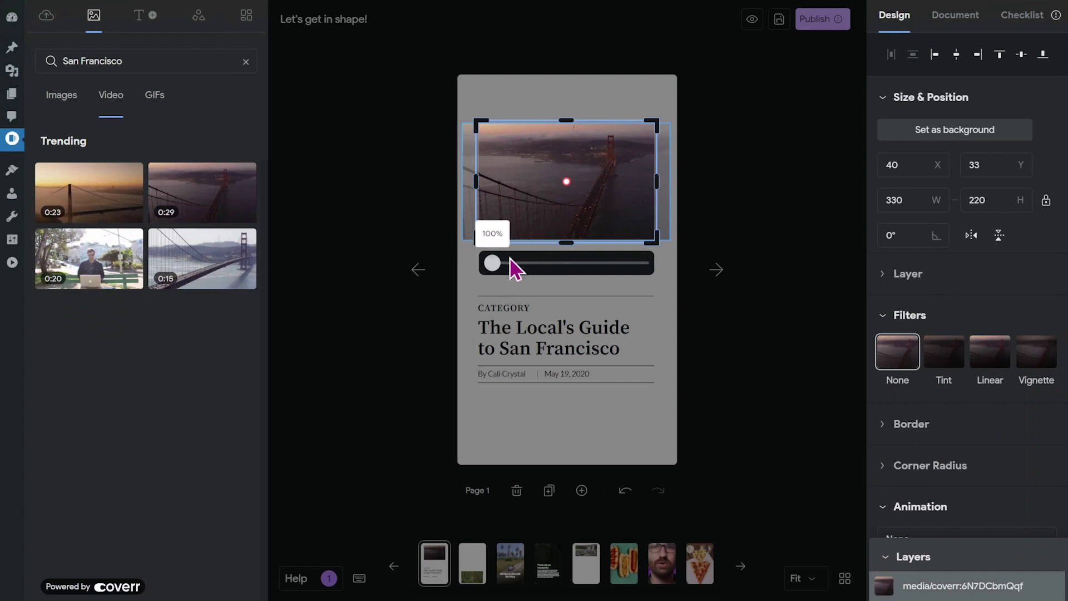
left_click_drag(492, 265, 513, 264)
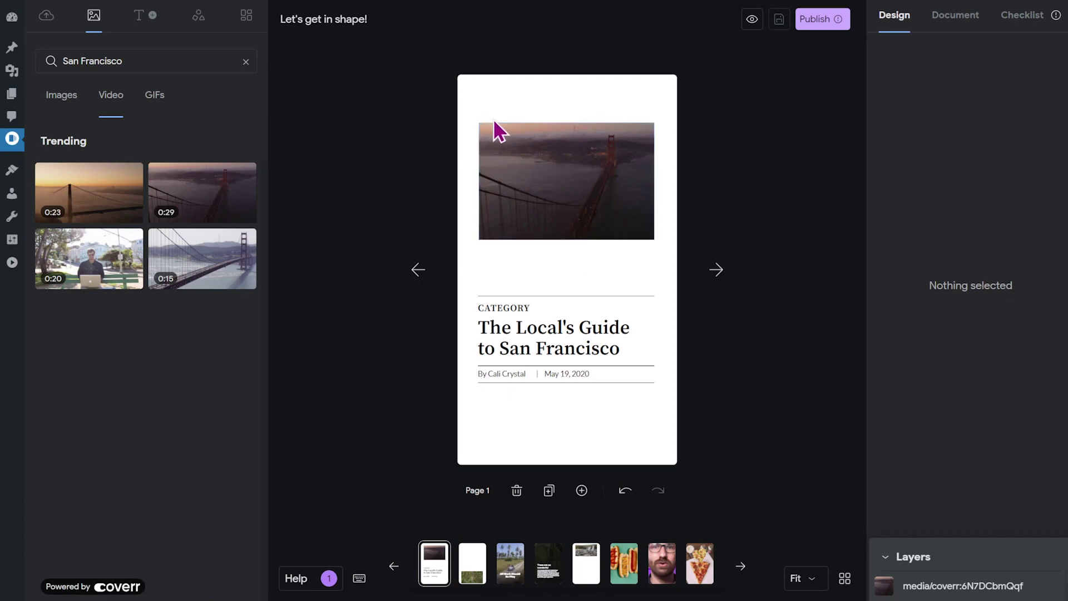
- Give the bridge video a corner radius of 30 on all corners
left_click(563, 146)
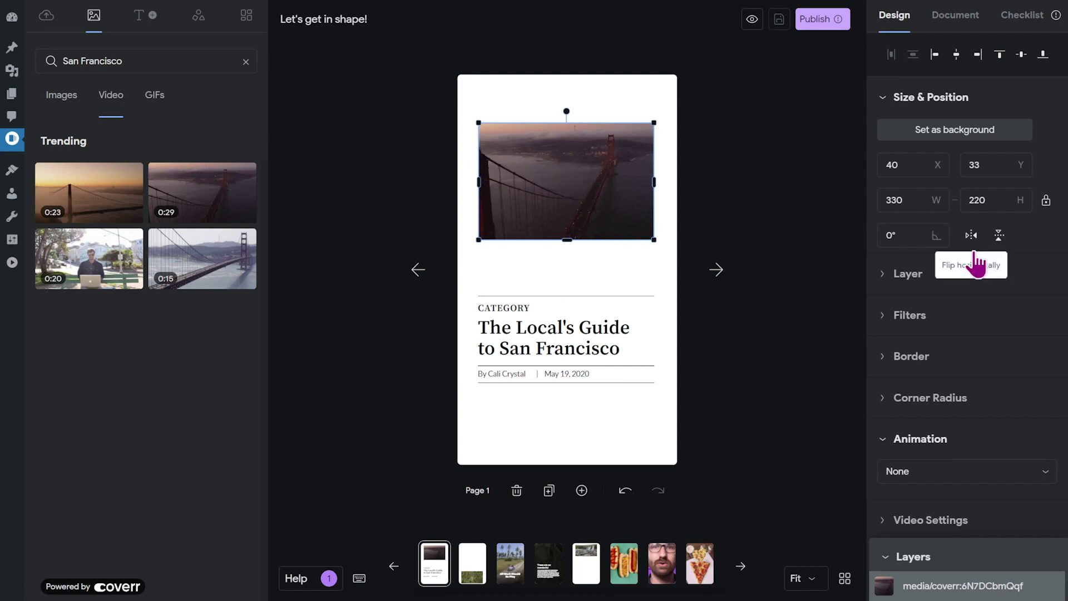
left_click(886, 401)
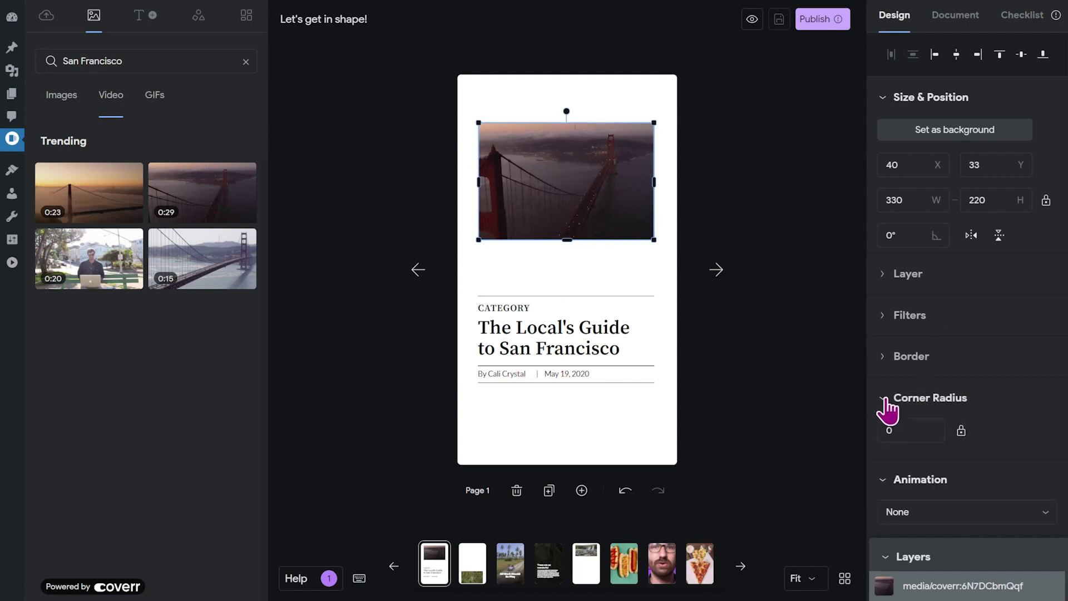
left_click(913, 429)
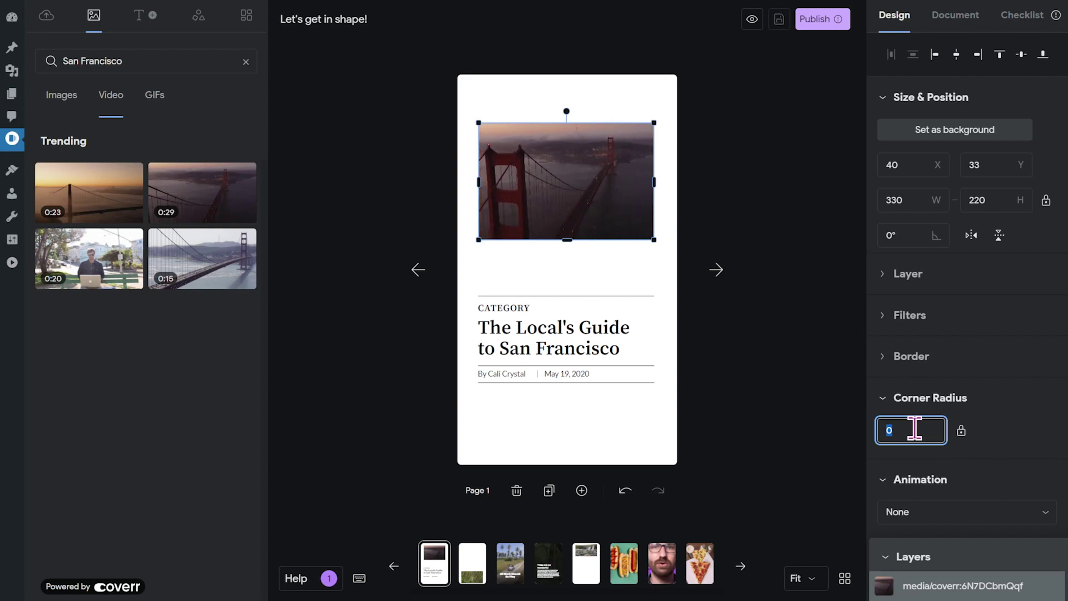
type("30")
left_click(497, 261)
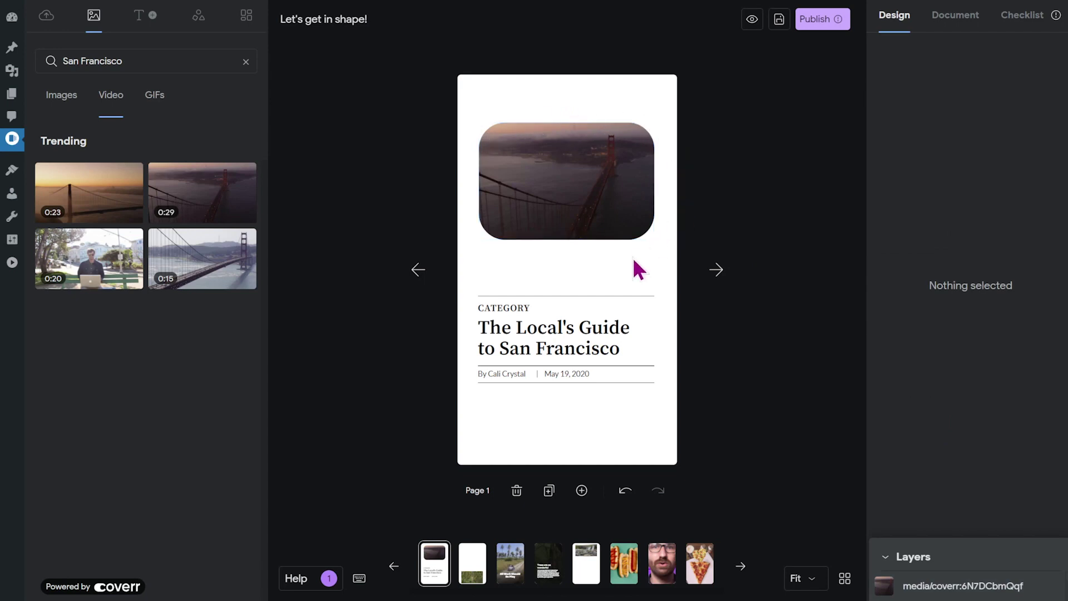
- Unlink the corner radii and set the top-right and bottom-left corners to 0
left_click(590, 177)
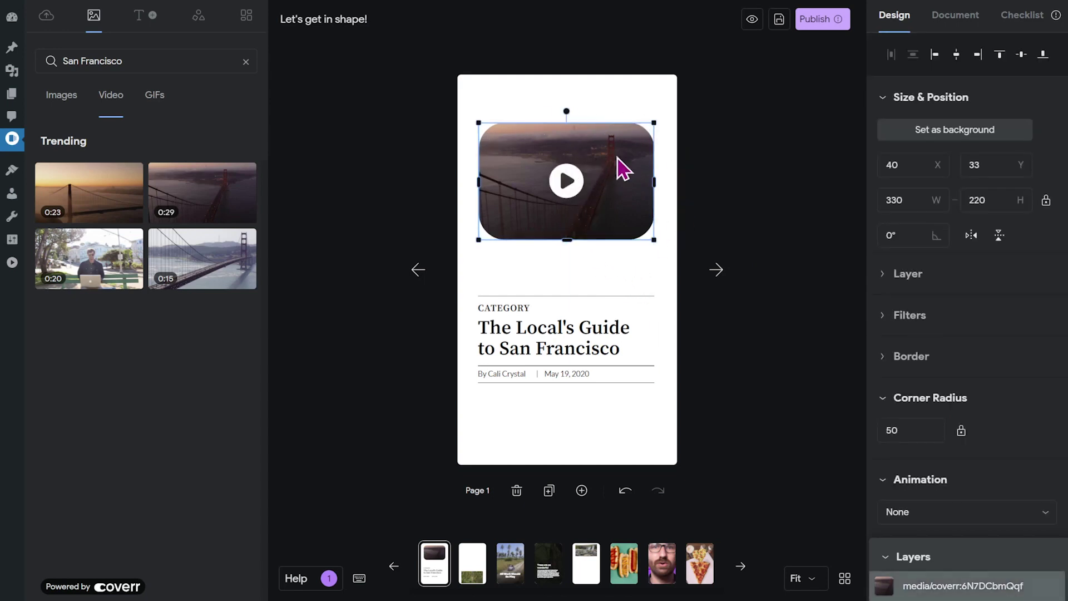
left_click(961, 432)
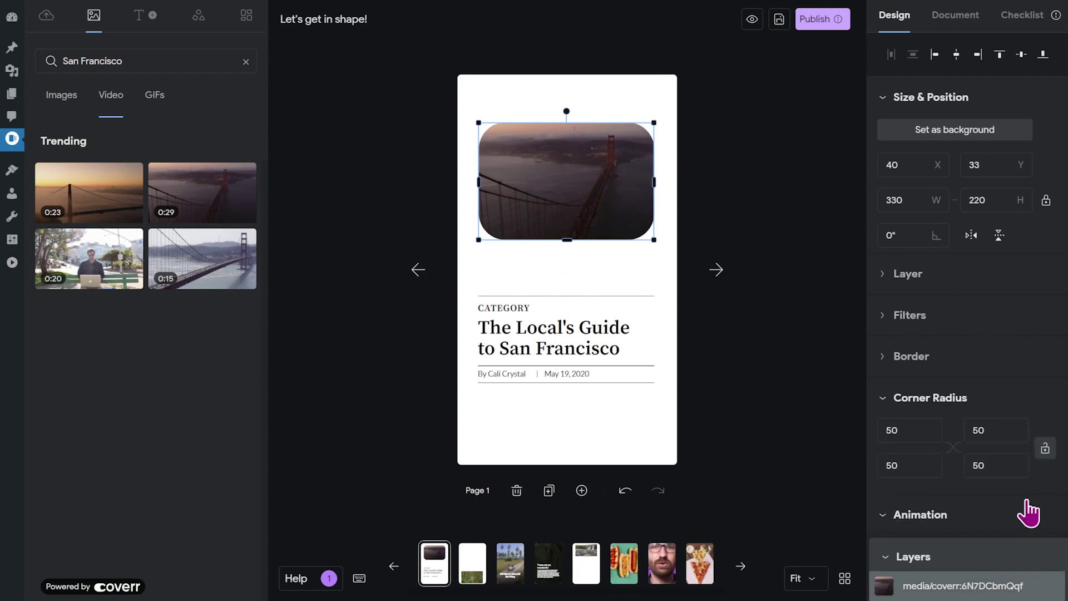
left_click(1002, 464)
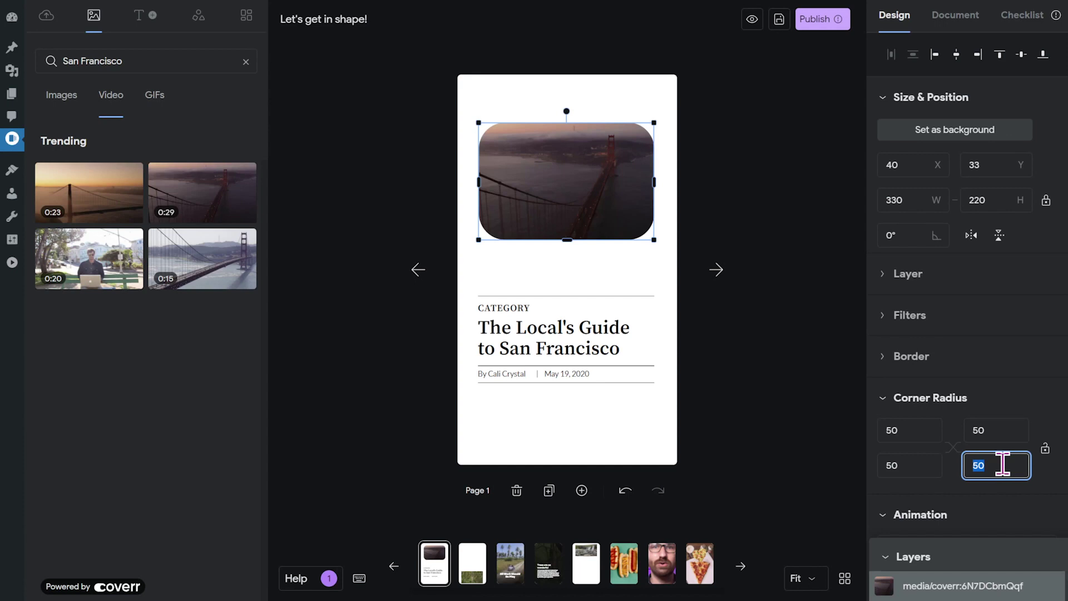
left_click(988, 430)
type("0")
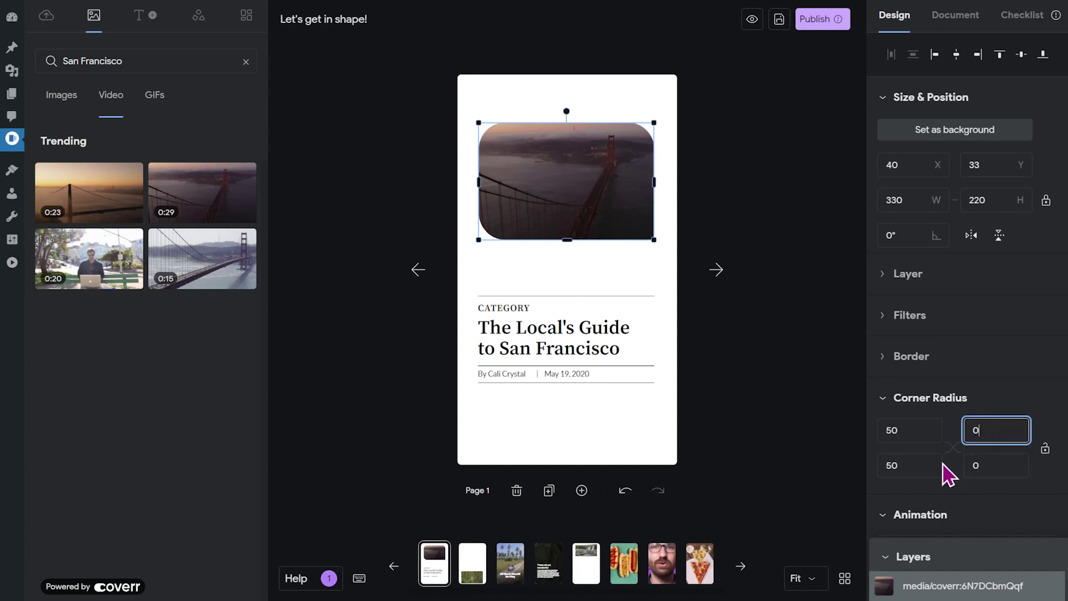
left_click(915, 462)
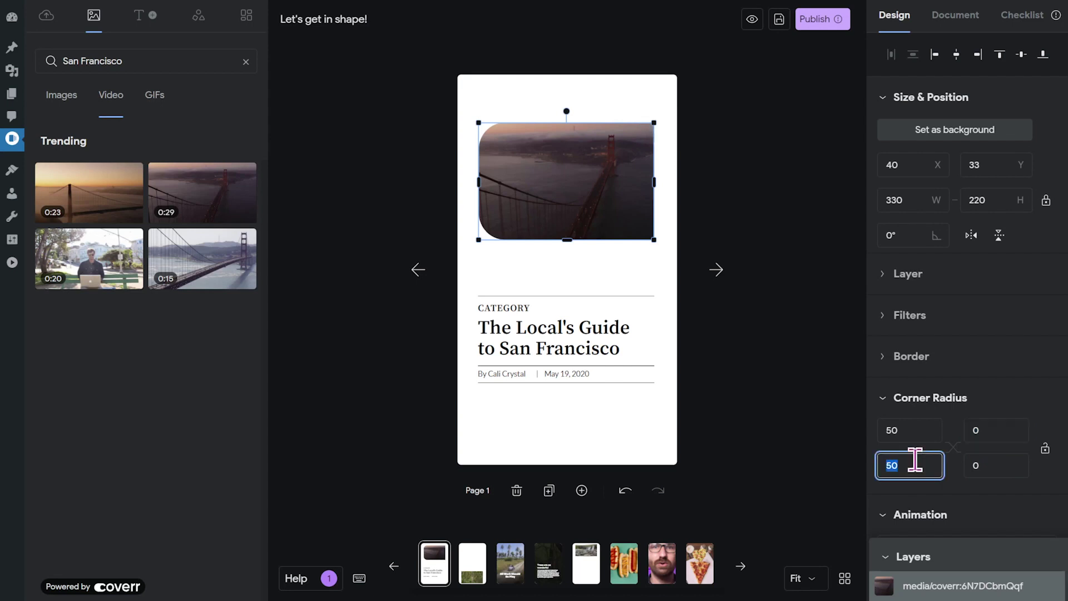
type("0")
key("Return")
left_click(781, 381)
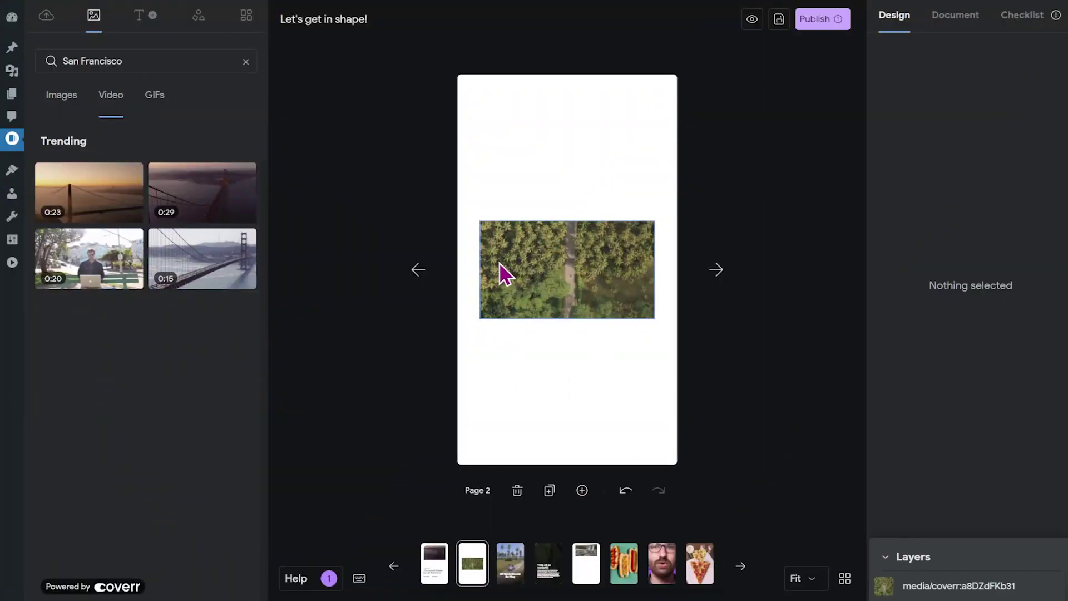
- Use Set as background in the Design panel so the palm-tree video fills Page 2
mouse_move(573, 281)
left_mouse_down()
mouse_move(578, 272)
mouse_move(572, 278)
left_mouse_up()
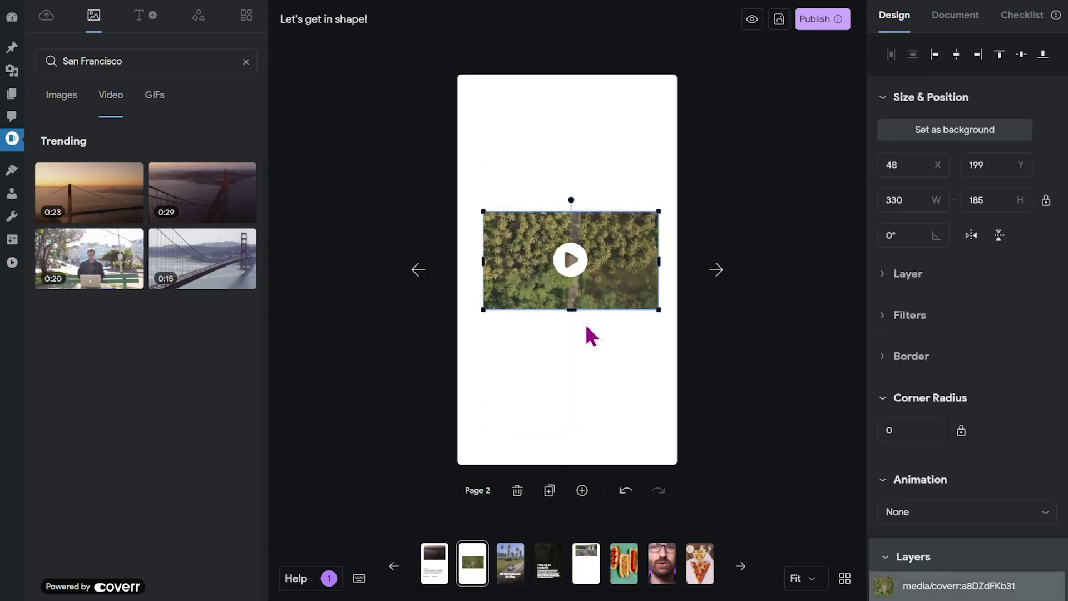
left_click(589, 338)
left_click(593, 284)
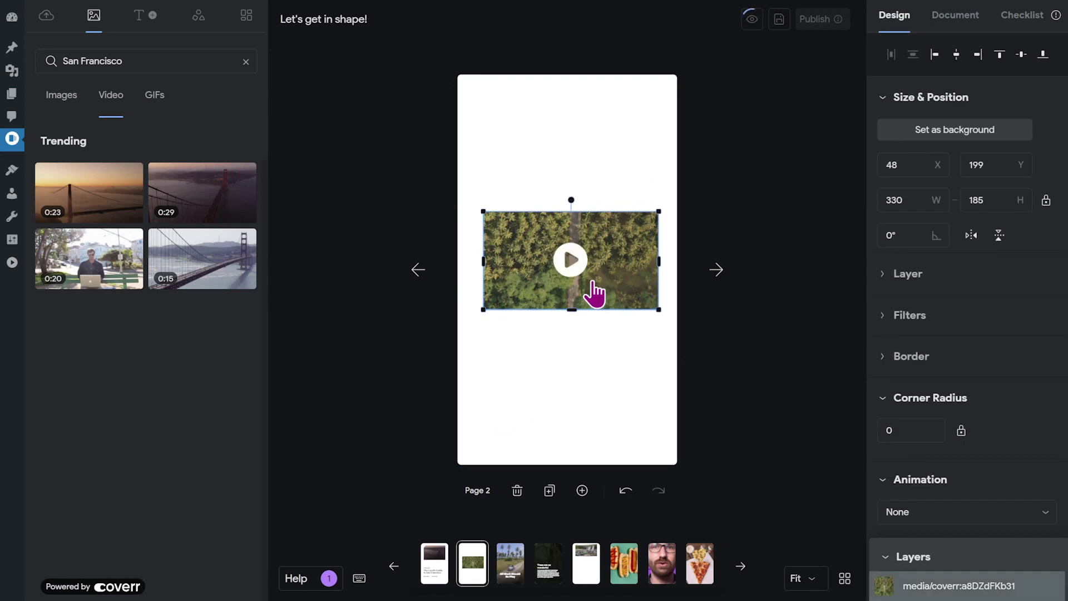
left_click(909, 134)
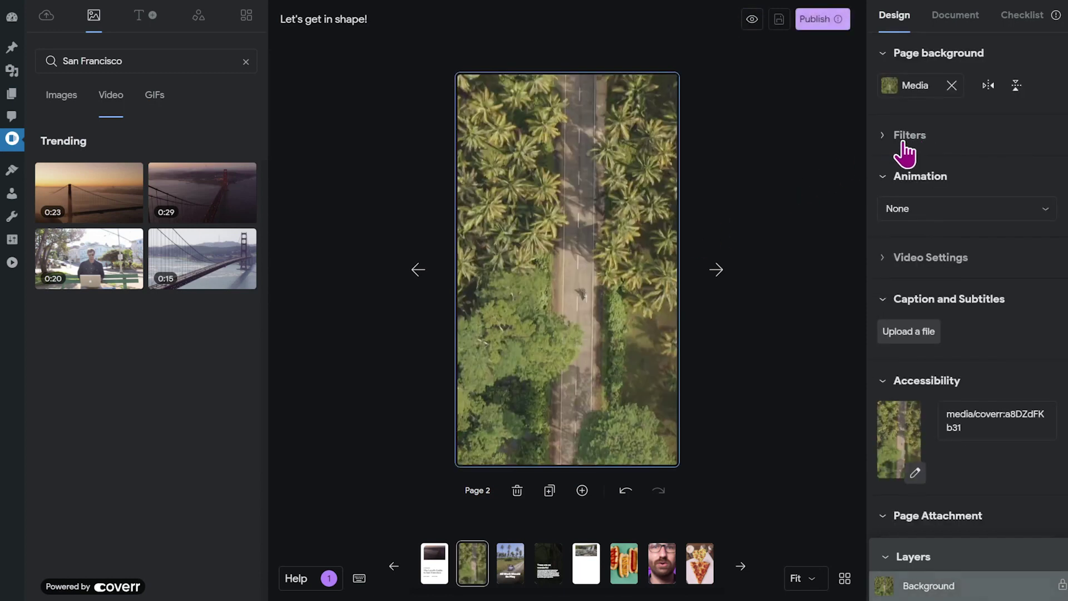
left_click(772, 258)
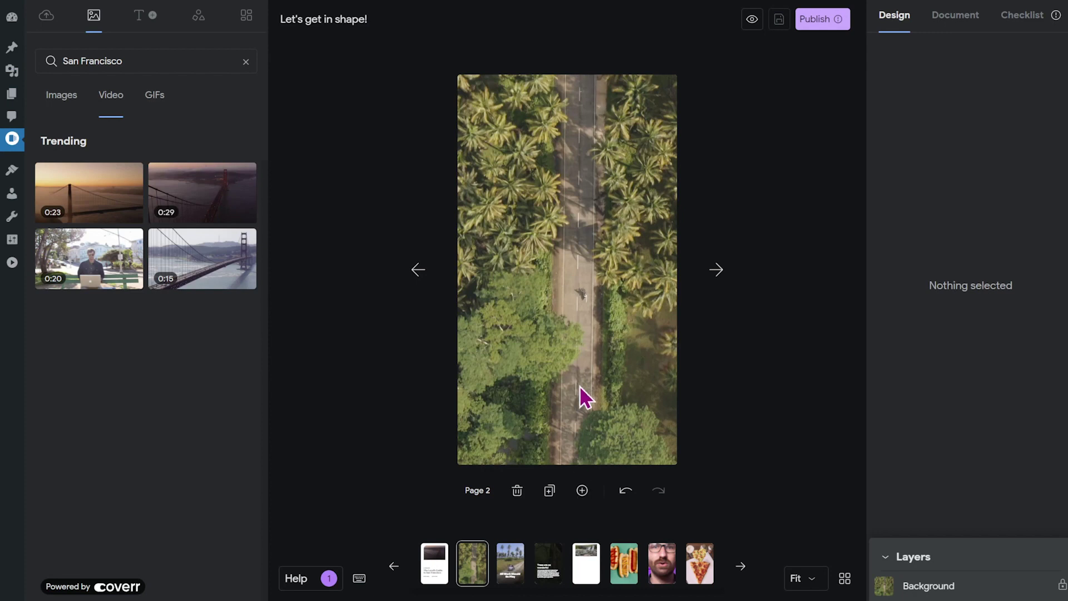
- Reposition the palm-tree background slightly left so the tree-lined road runs down the middle
left_click(503, 350)
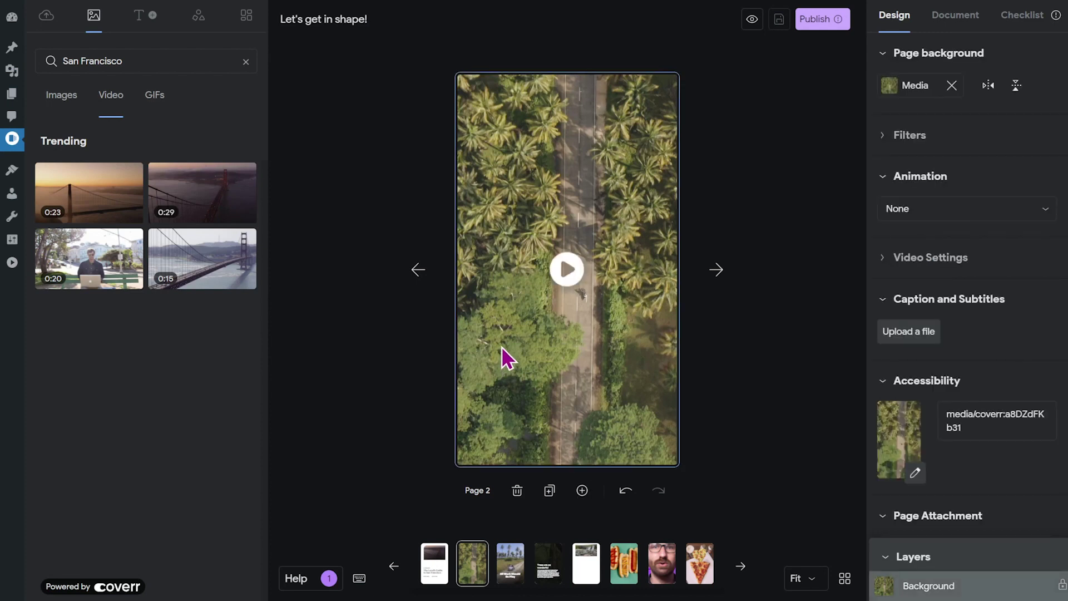
double_click(502, 346)
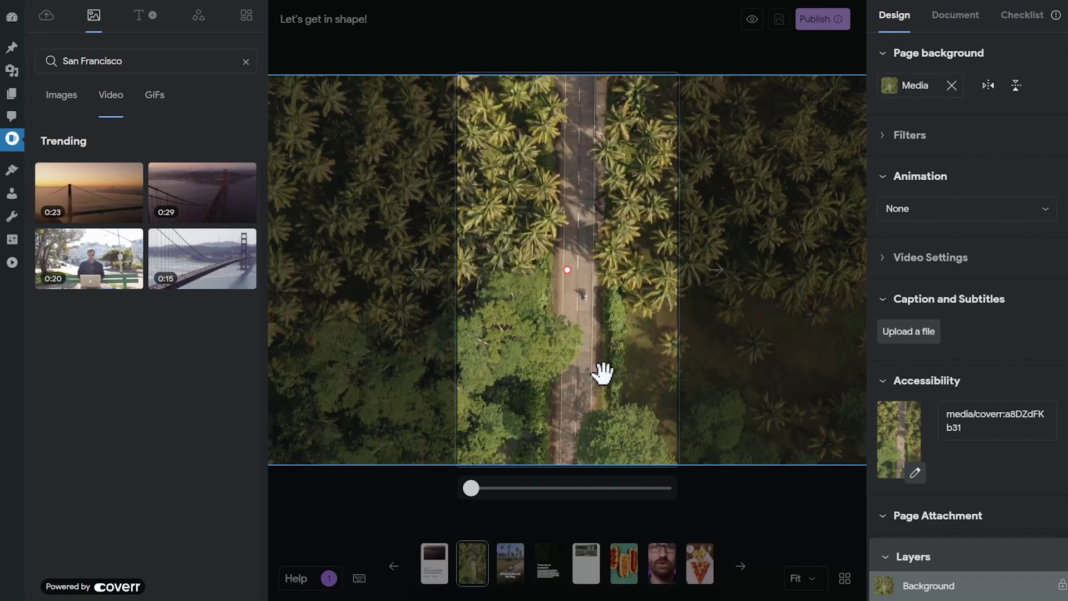
left_click_drag(603, 373, 591, 372)
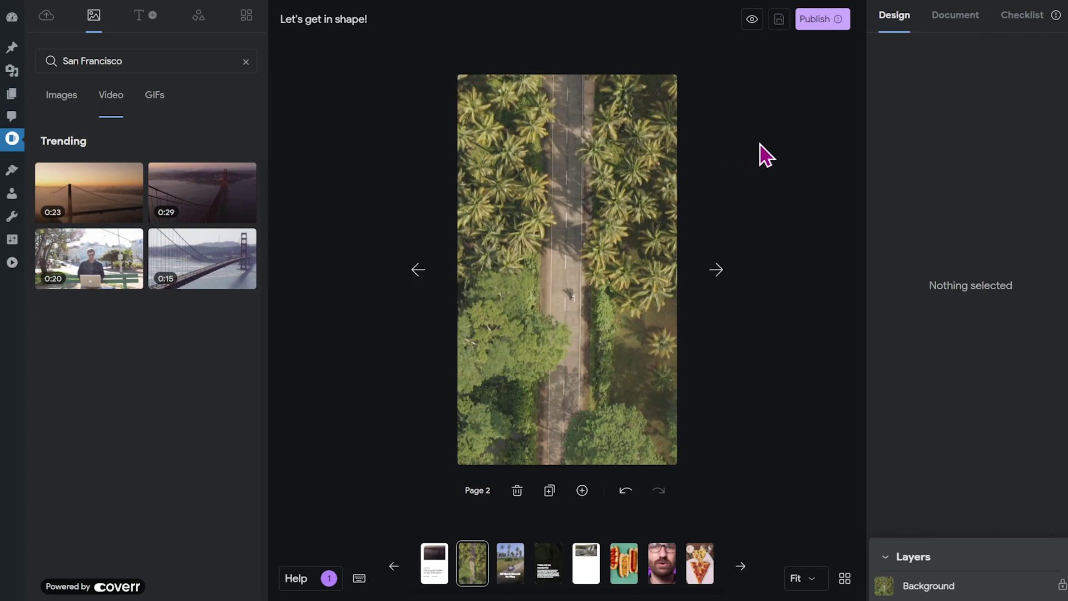
left_click(595, 207)
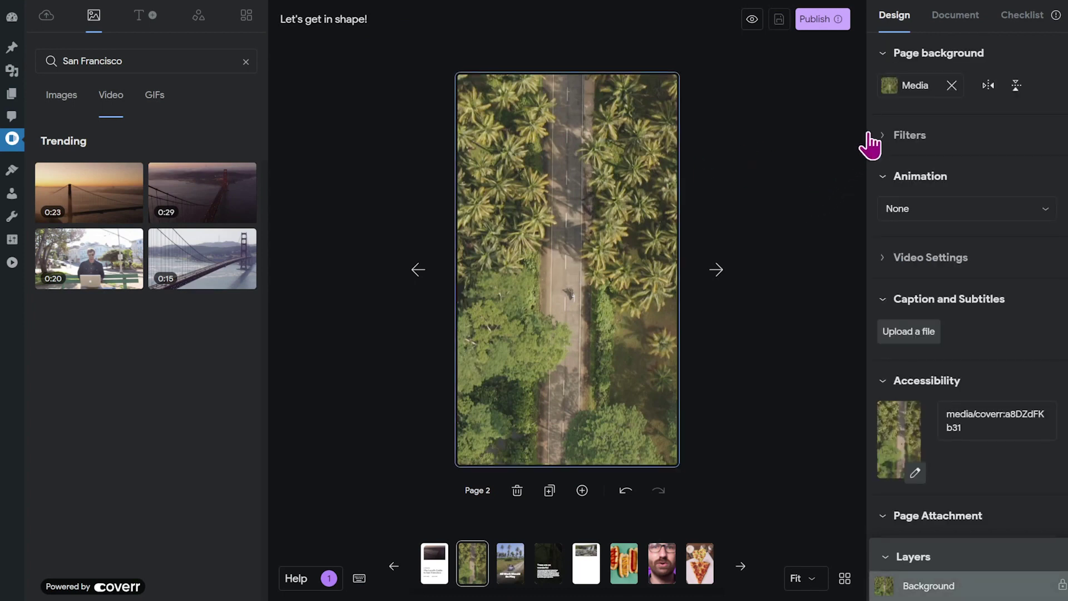
- Give the palm background a Linear filter and add the Left my heart text set
left_click(920, 135)
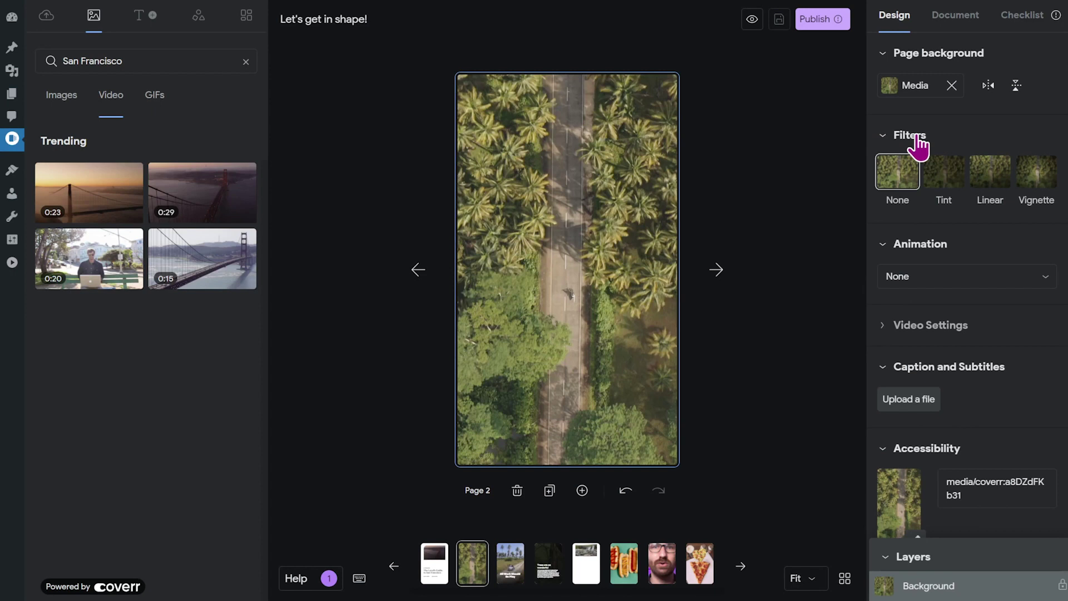
left_click(993, 175)
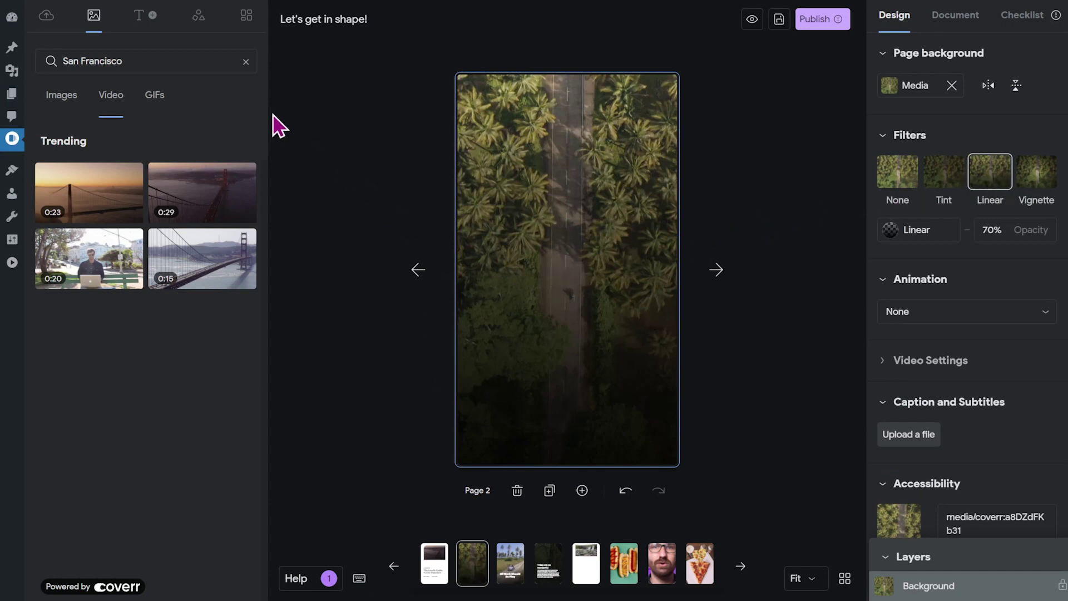
left_click(138, 17)
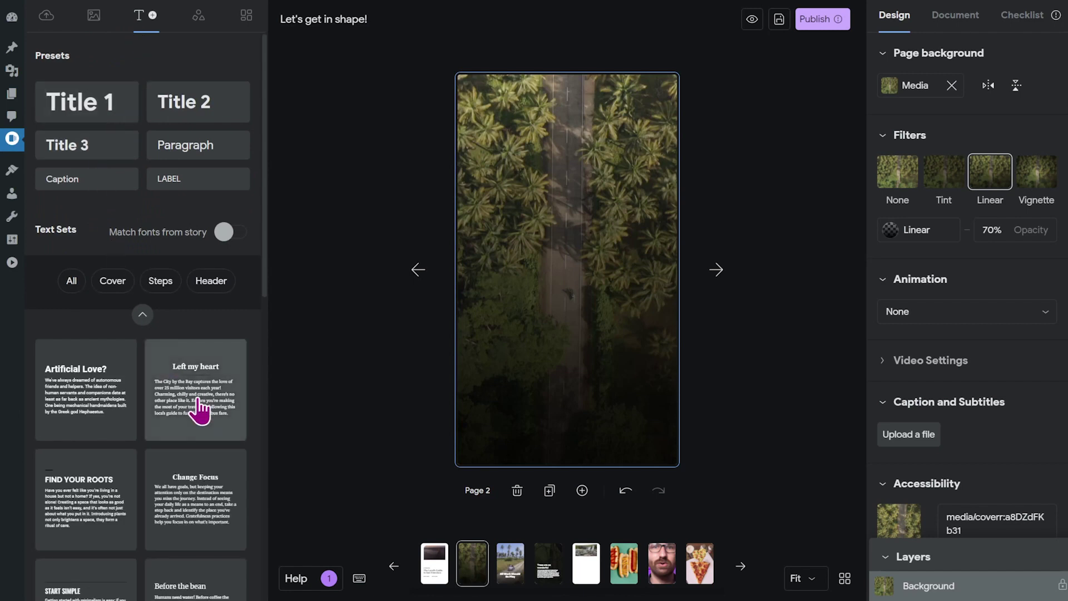
left_click(198, 411)
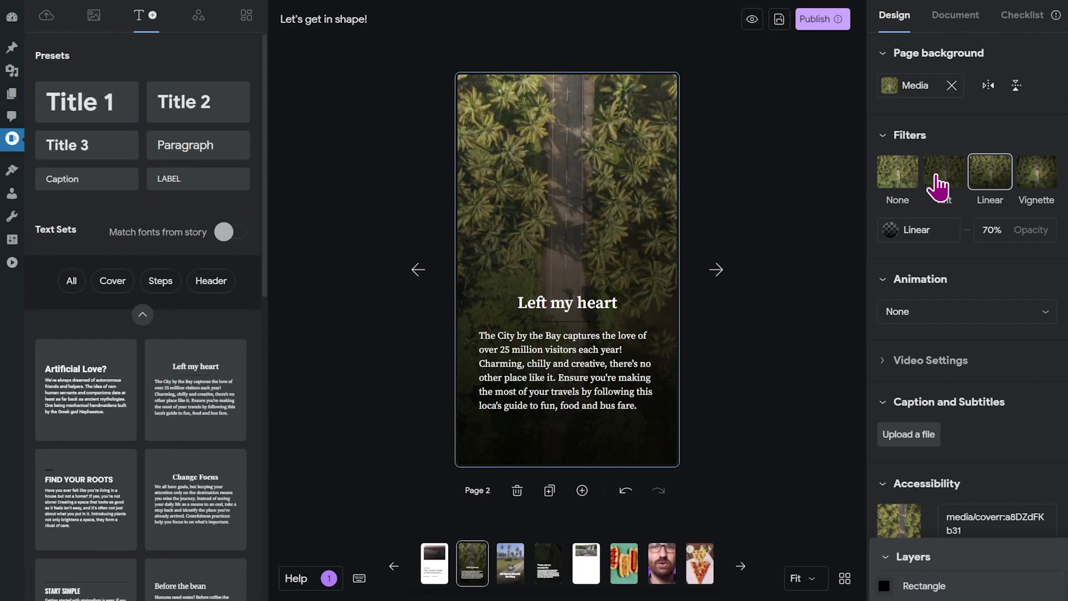
- Compare None against Linear, keep Linear, and bring up its colour settings
left_click(894, 185)
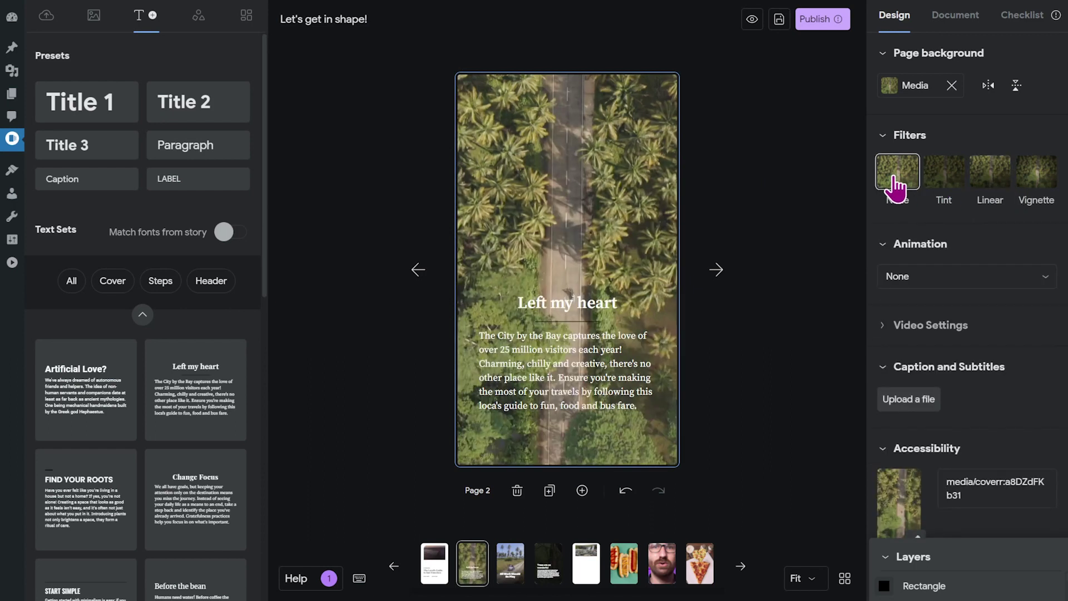
left_click(996, 189)
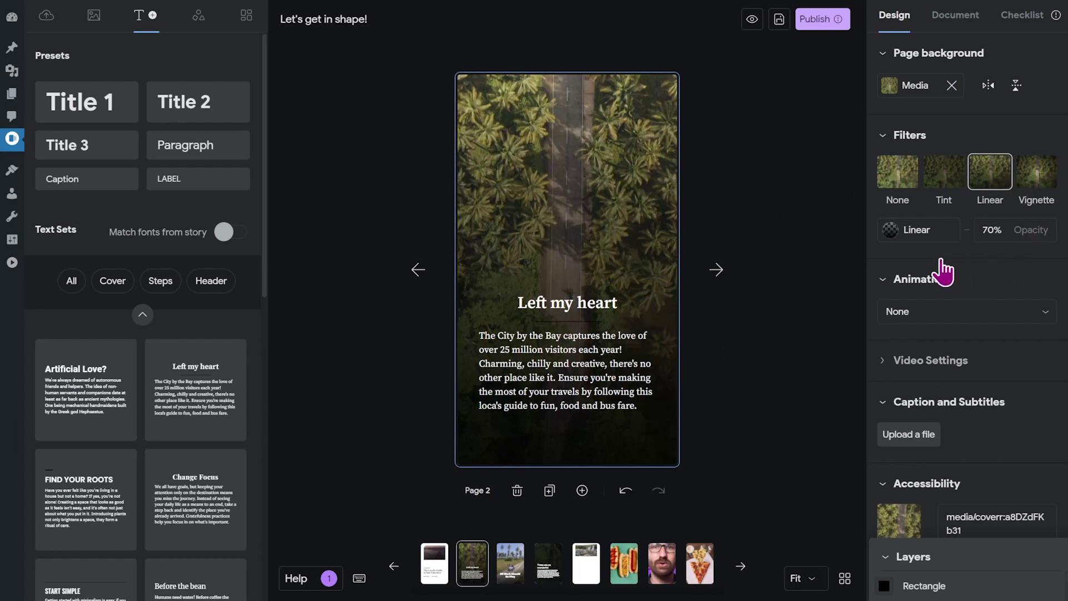
left_click(890, 230)
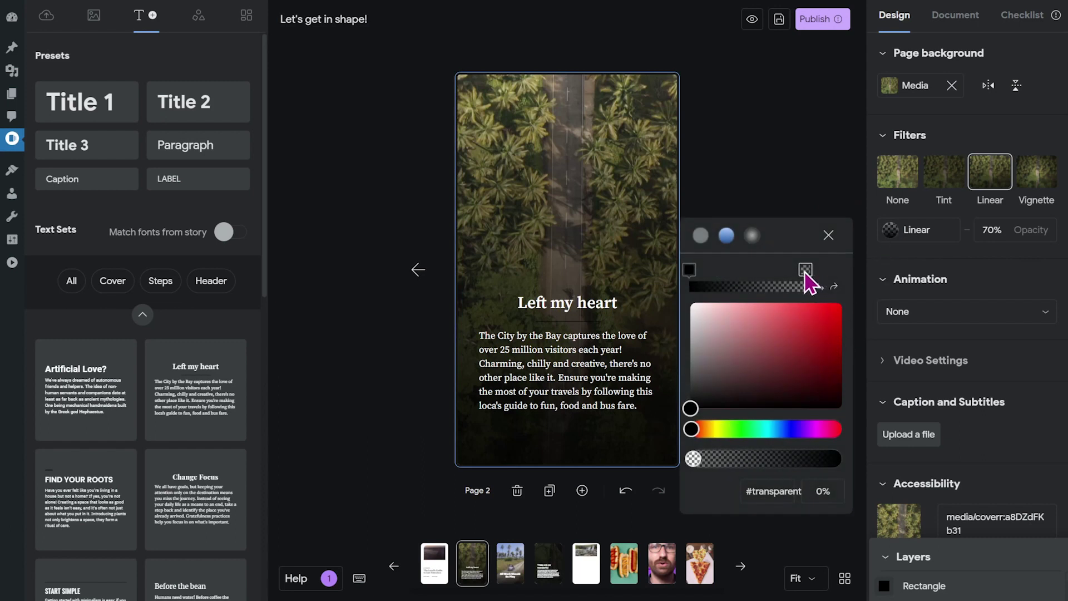
- Shift the Linear gradient fade and make it dark red, then try a bright magenta Tint filter
left_click_drag(803, 272, 741, 276)
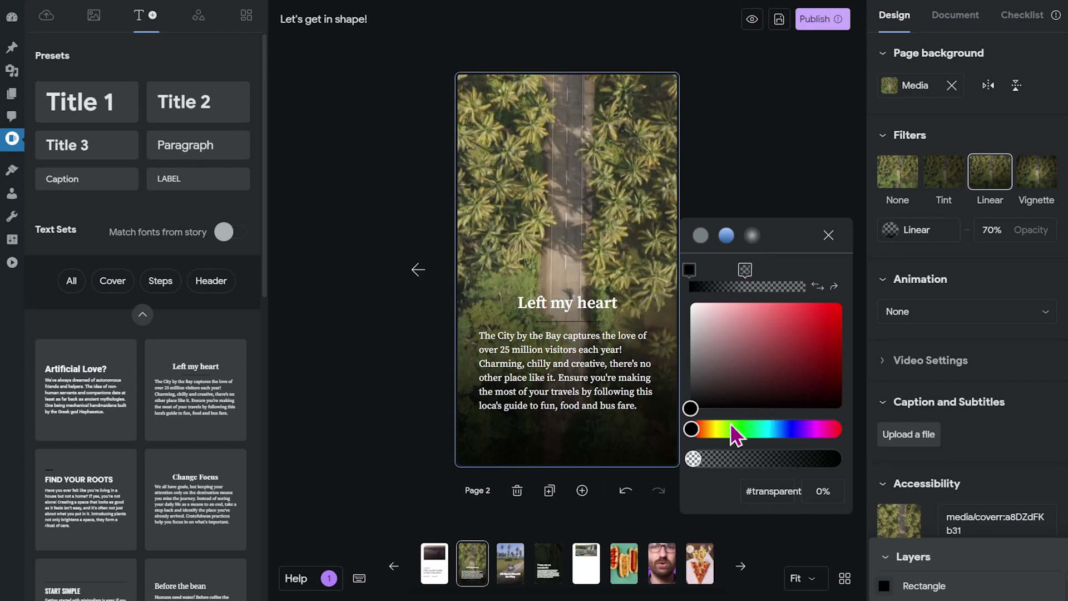
left_click_drag(691, 410, 814, 373)
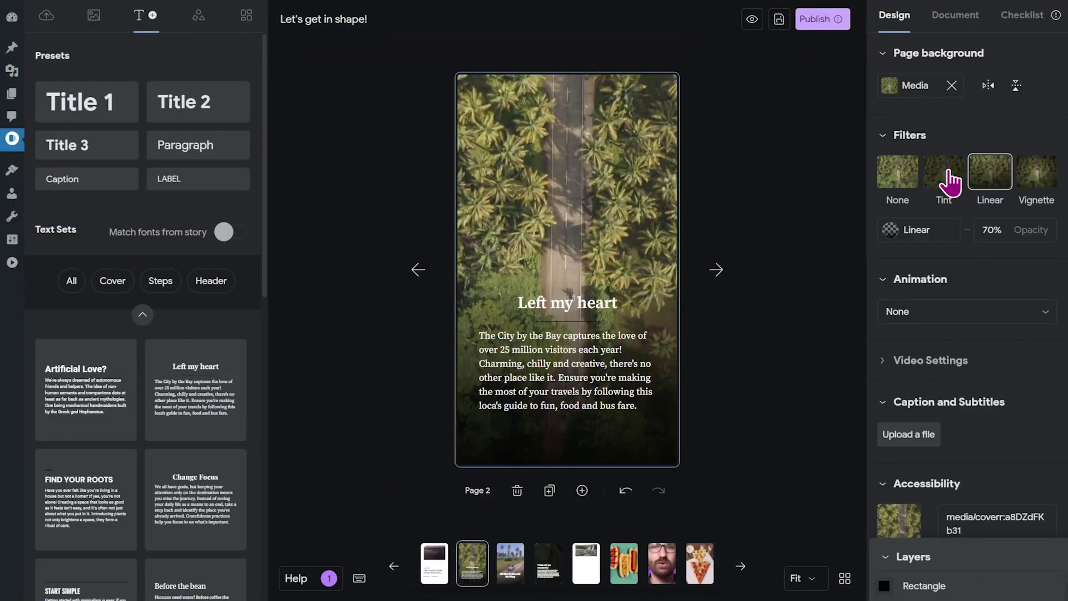
left_click(949, 181)
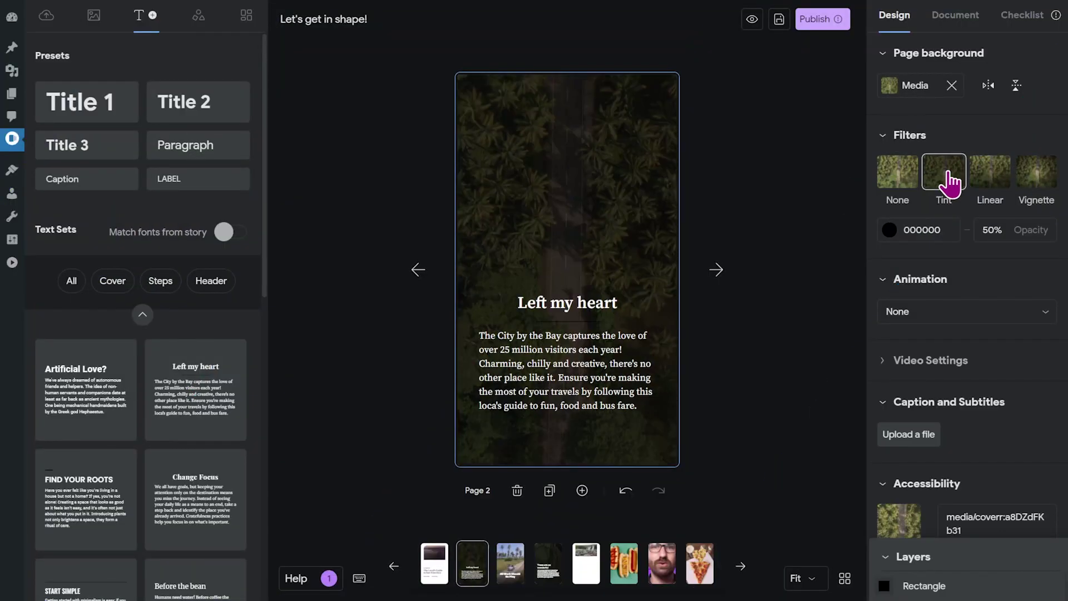
left_click(889, 230)
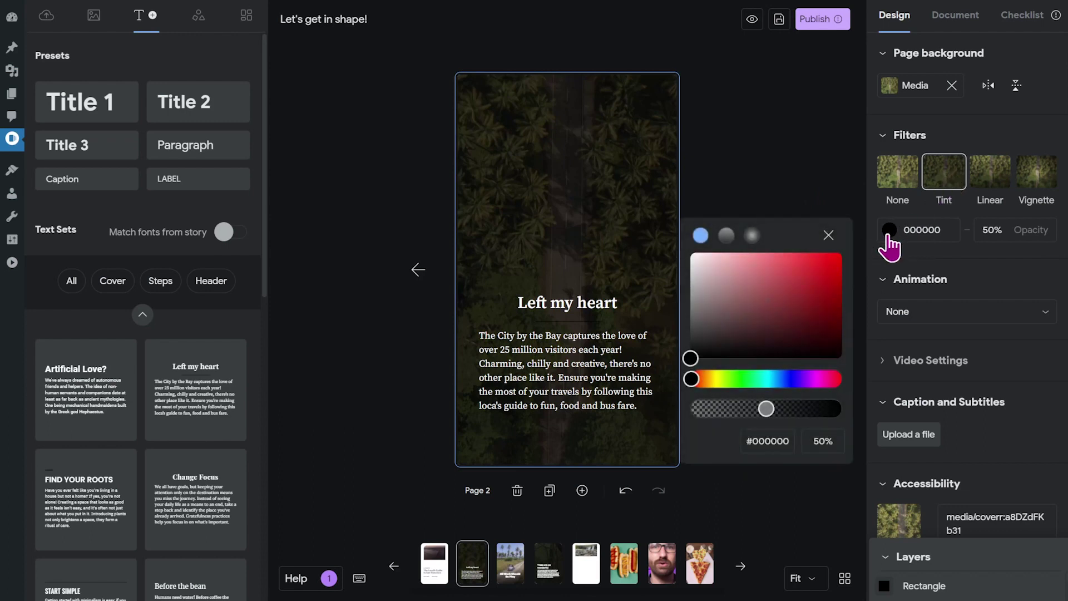
left_click(817, 378)
left_click(832, 267)
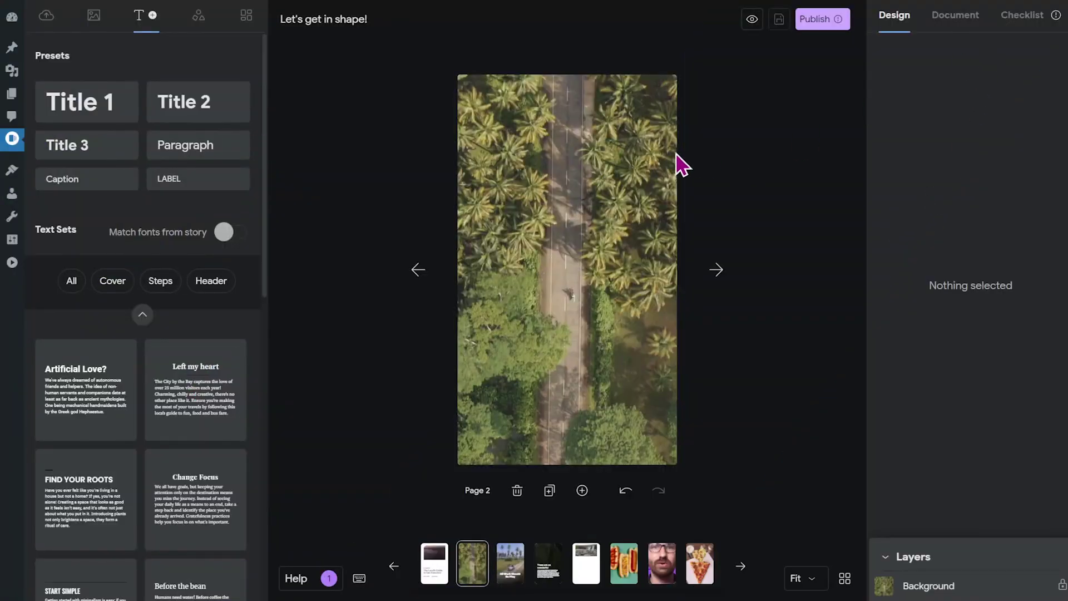
- Select the palm background video and show its Video Settings to describe it as a street top shot
left_click(627, 154)
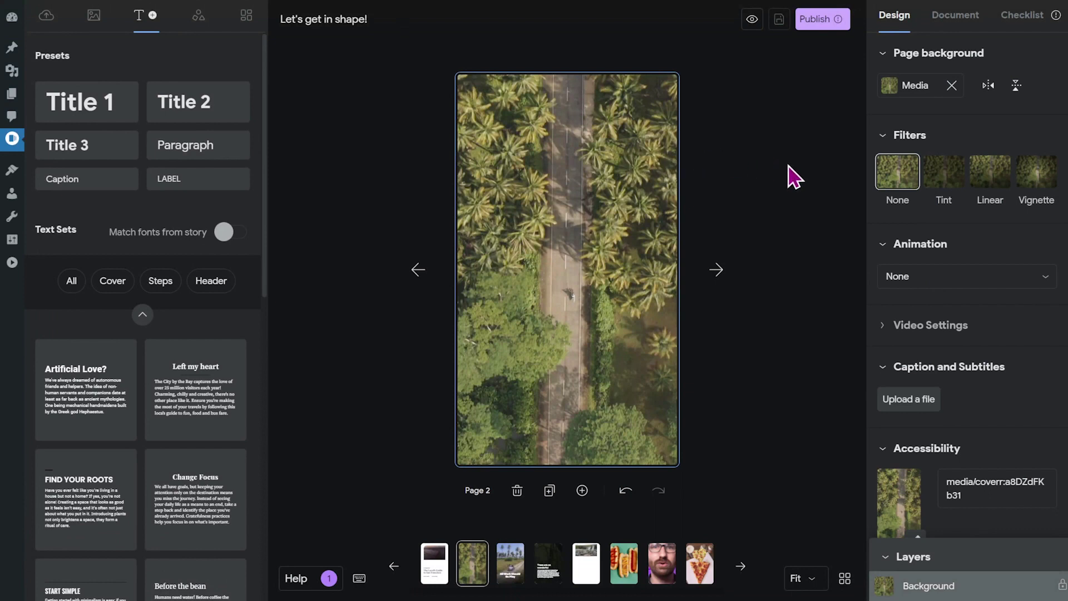
left_click(906, 327)
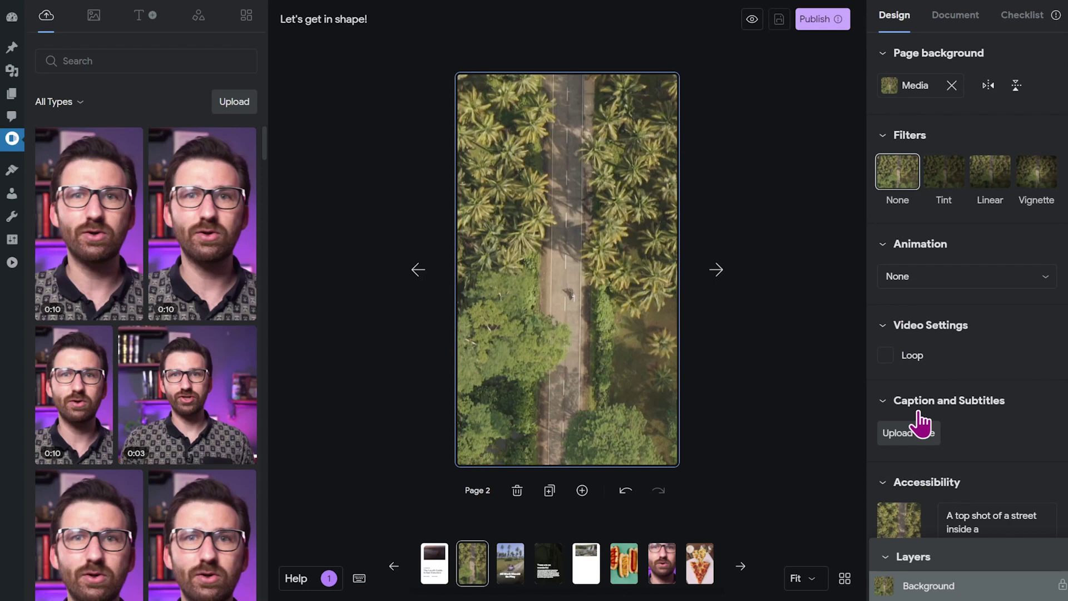
left_click(806, 353)
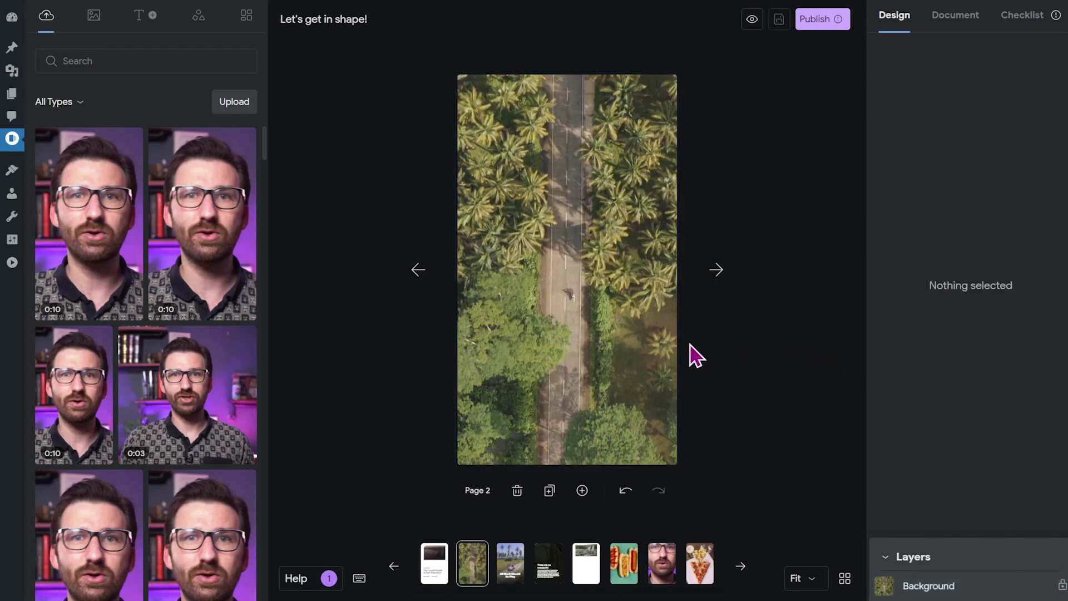
left_click(652, 339)
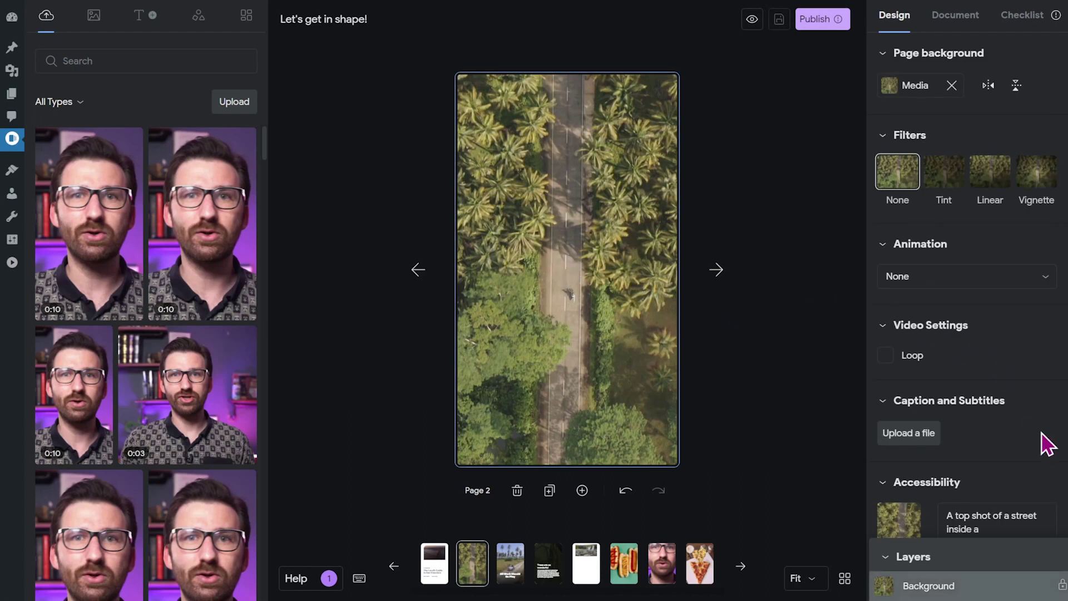
- Finish the Accessibility alt text with 'grove of palm trees!'
scroll(1045, 442, "down", 3)
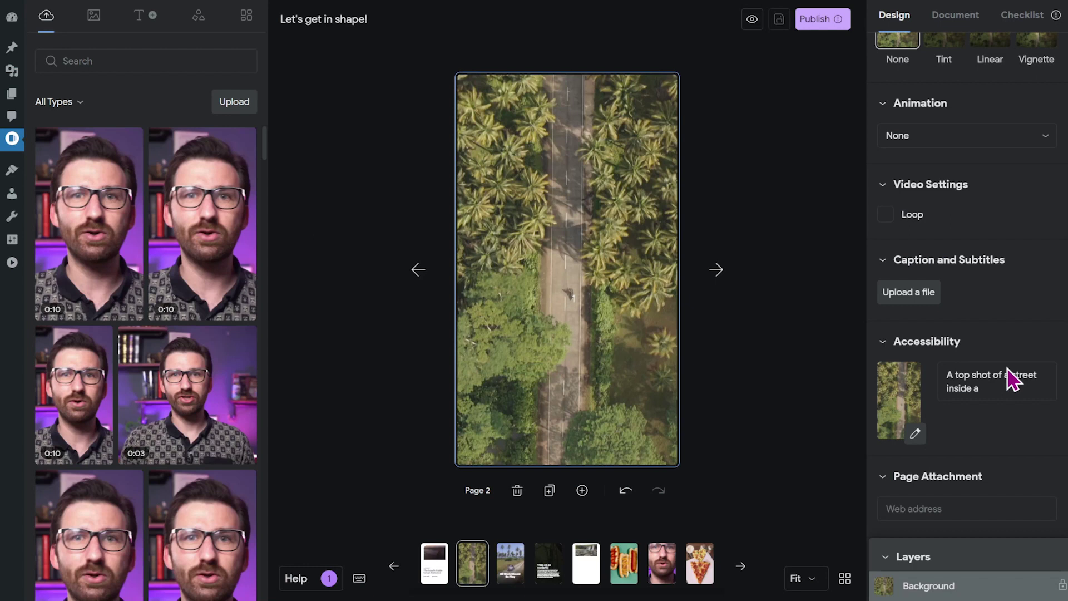
left_click(1015, 384)
type("grove of palm trees!")
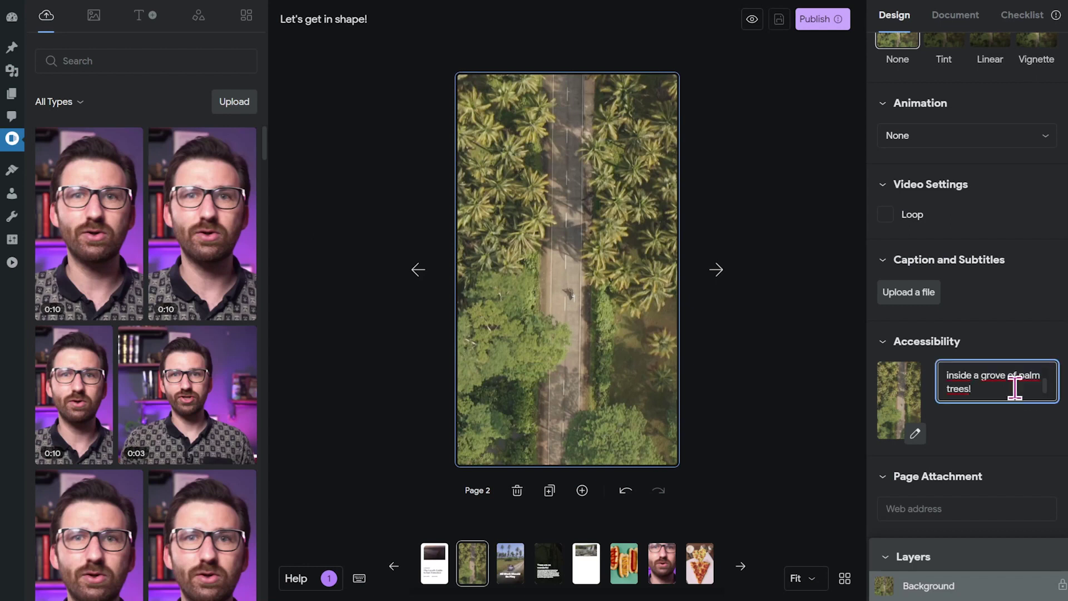